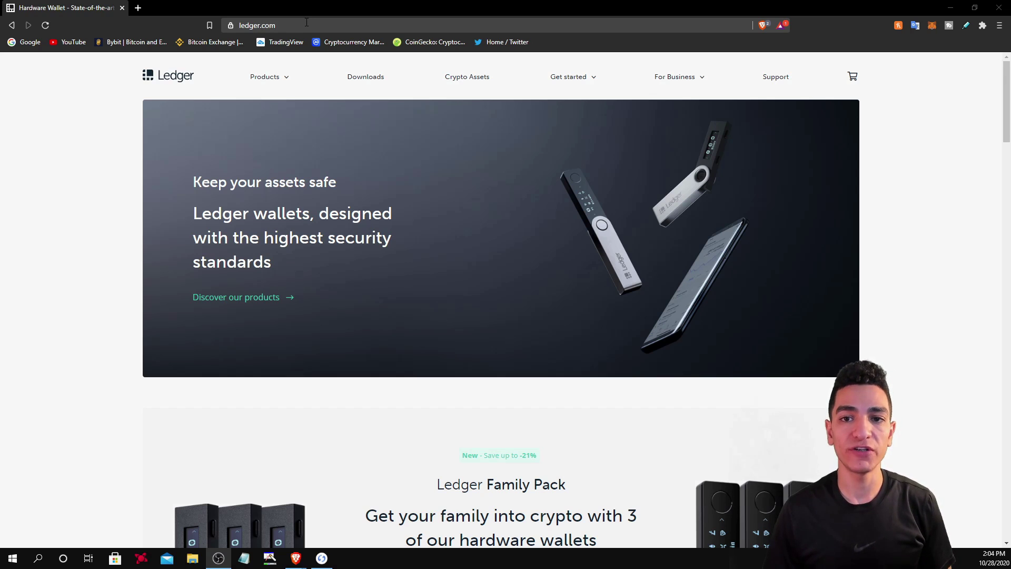
Go to the Ledger Live download page on ledger.com and display the available desktop app versions.
click(307, 23)
key(Return)
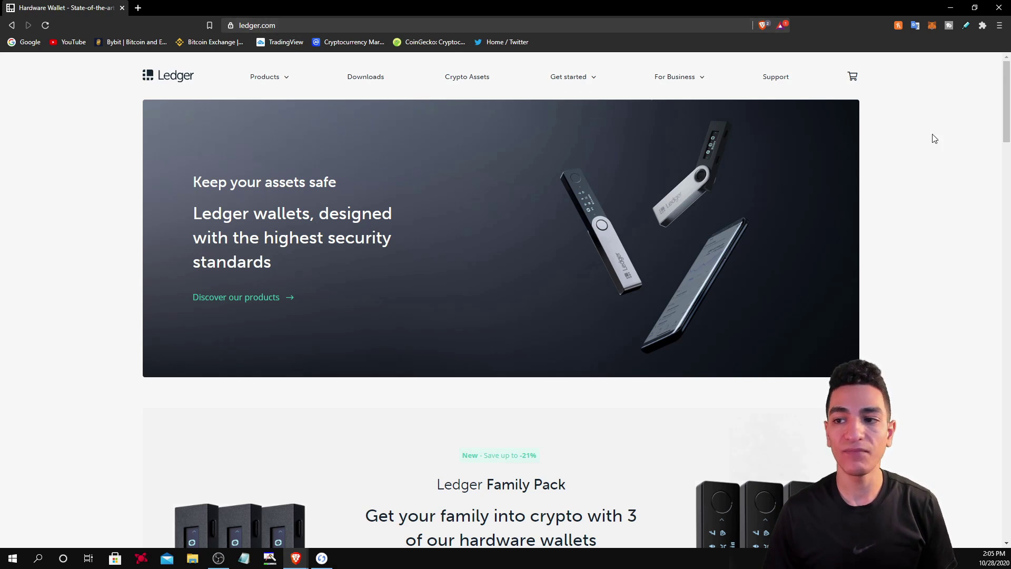
click(367, 76)
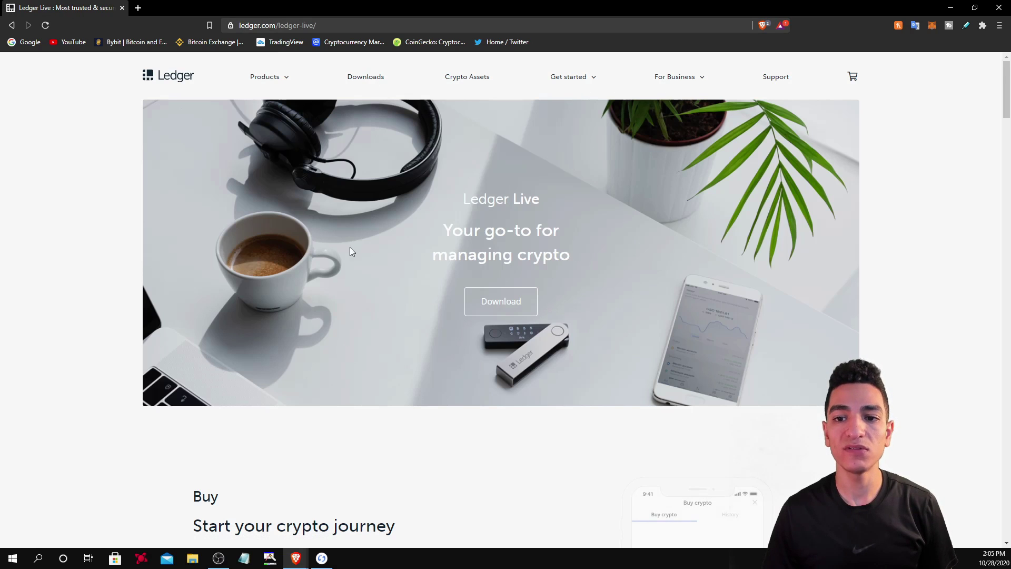
scroll(728, 165, down, 10)
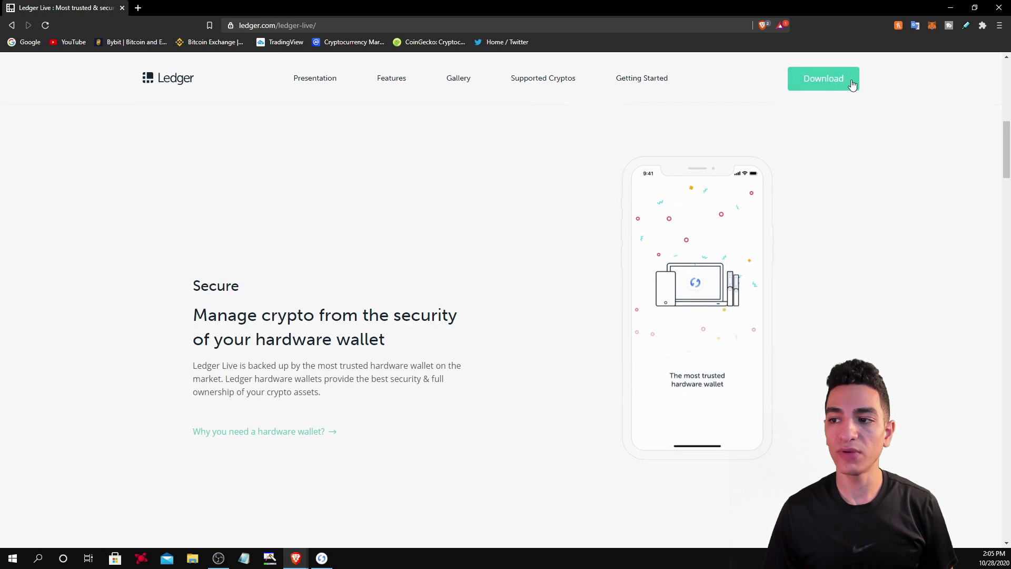
click(815, 87)
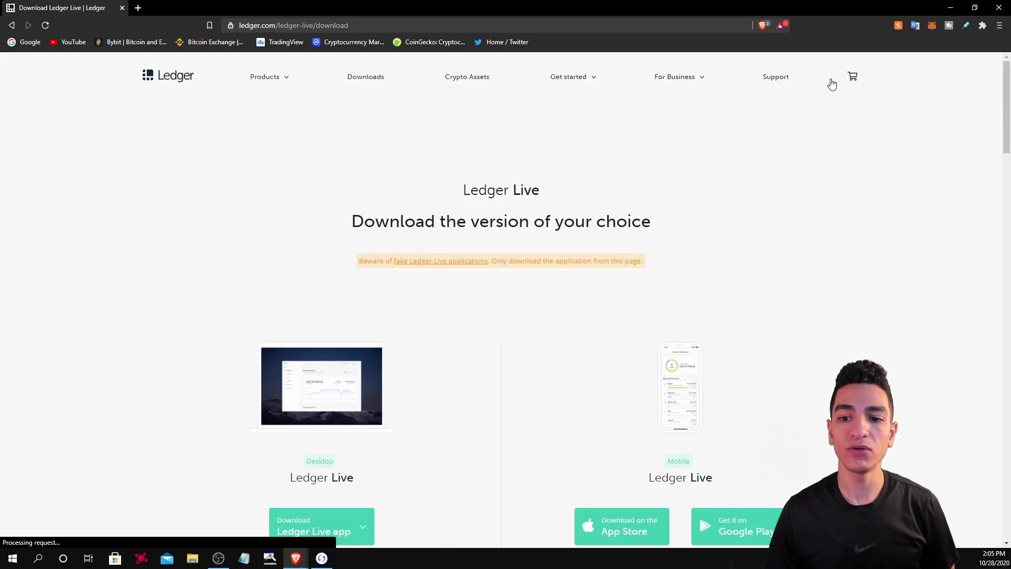
scroll(500, 268, down, 4)
click(316, 377)
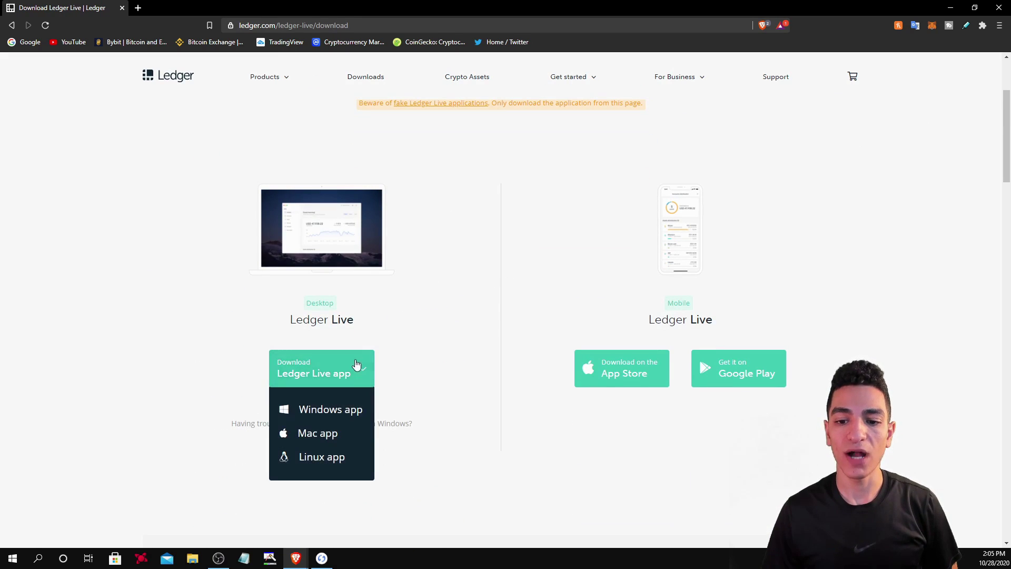
scroll(347, 368, down, 1)
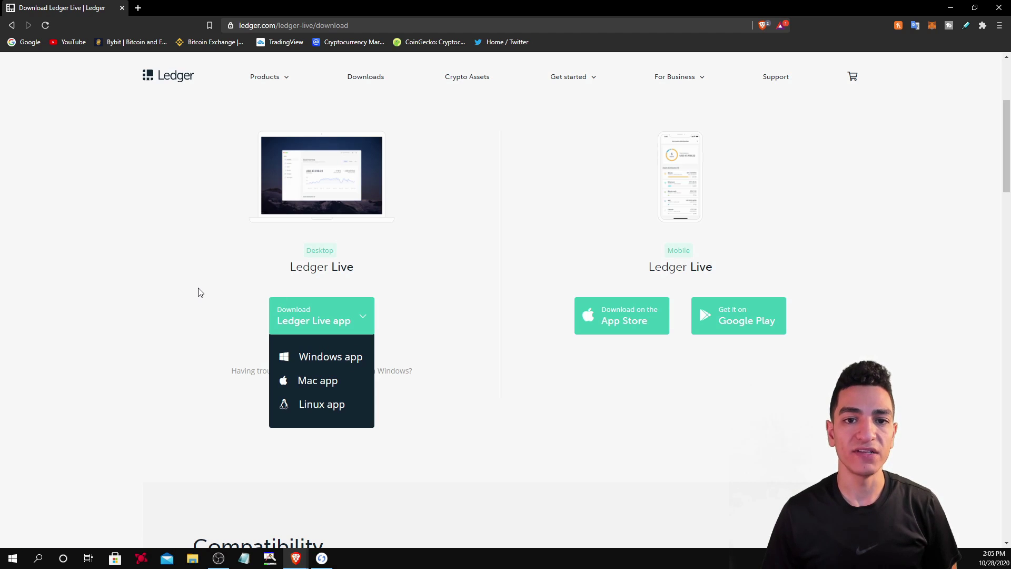
Switch to the Ledger Live app, maximize its window, and start onboarding with the Light theme.
click(950, 8)
click(322, 560)
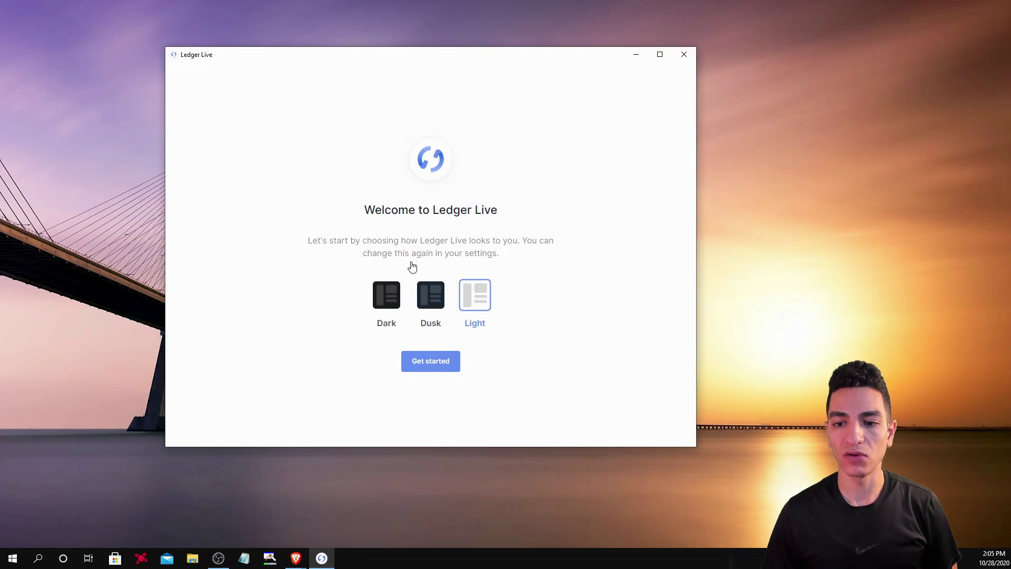
click(660, 54)
click(468, 329)
click(555, 324)
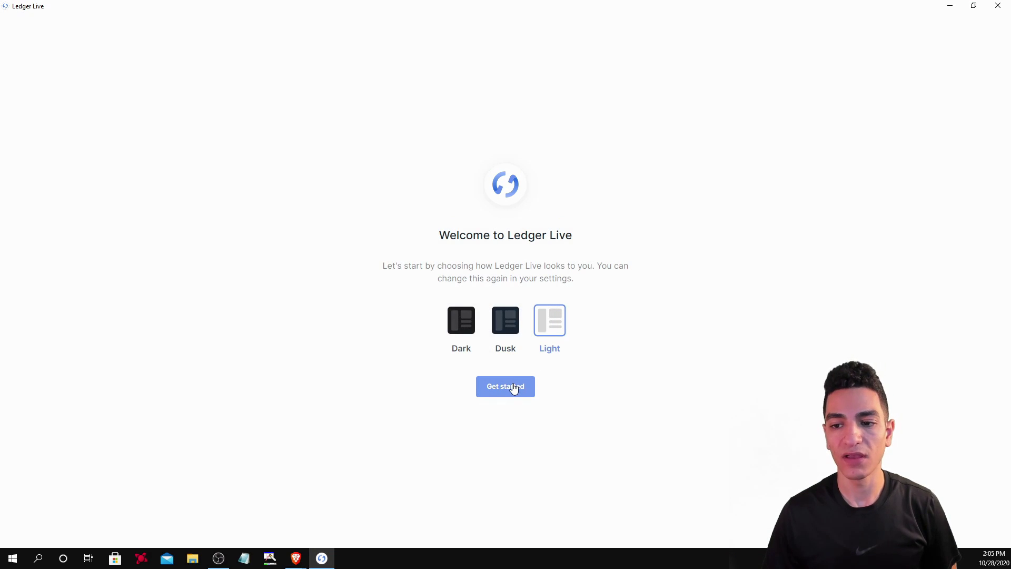
click(513, 388)
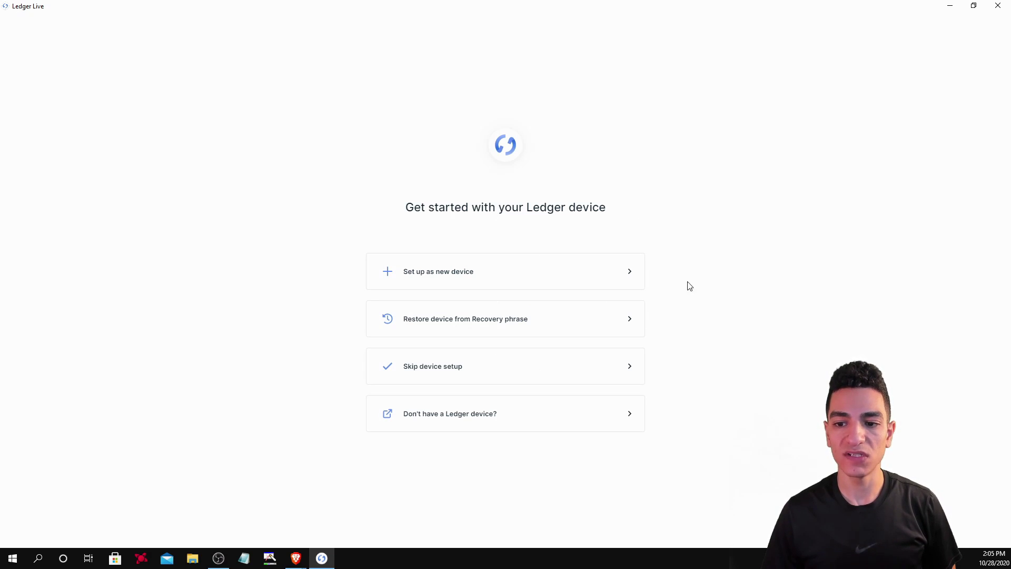
Choose to set up a new device and select the Ledger Nano S as the device.
click(482, 274)
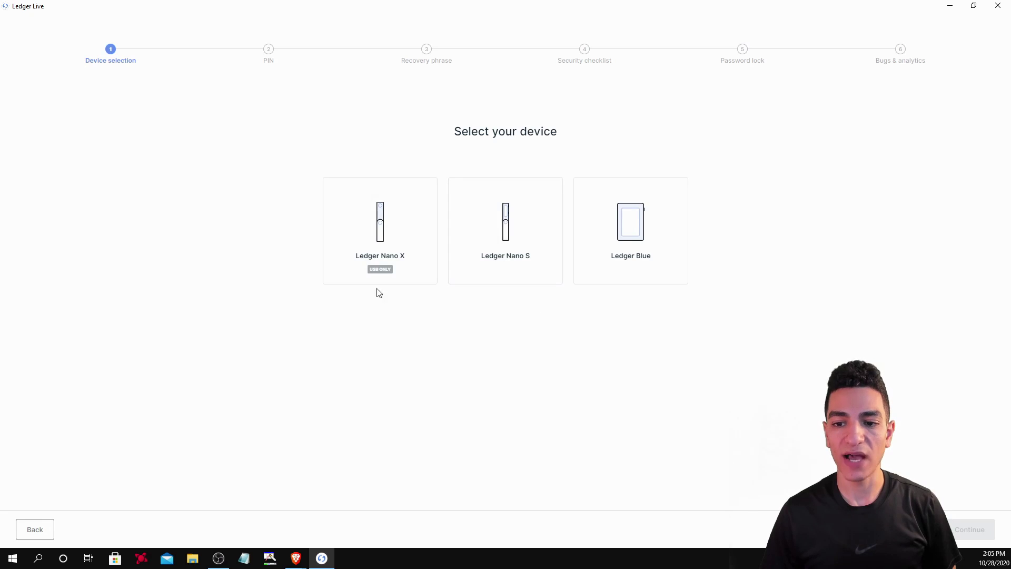
click(496, 259)
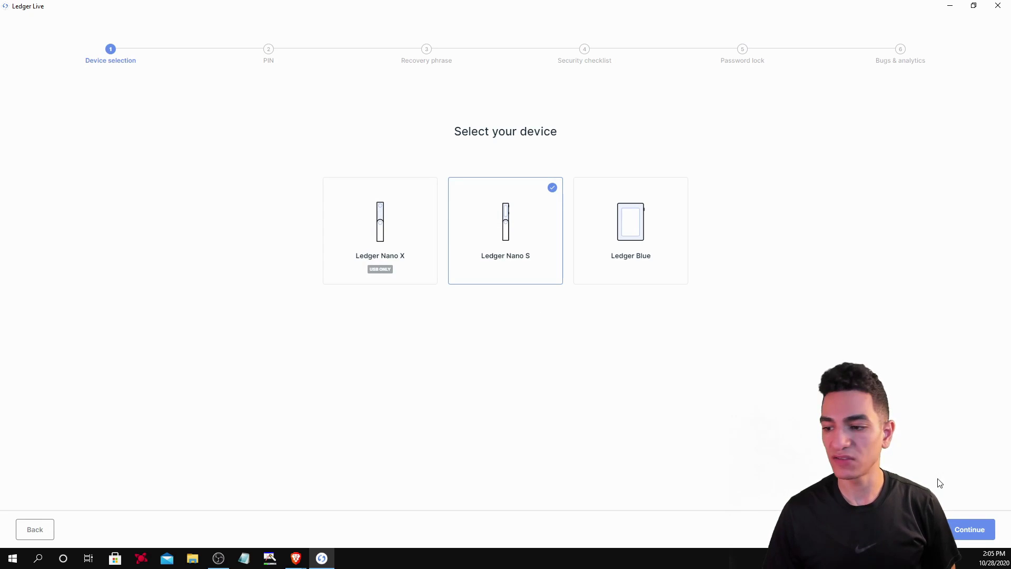
click(989, 530)
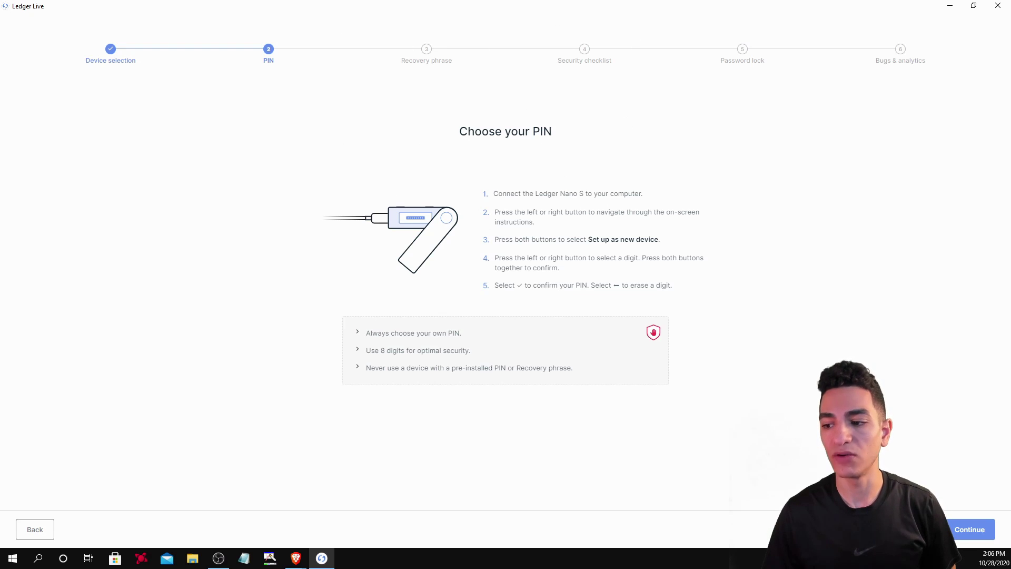
Continue past the PIN and recovery phrase instructions and complete the security checklist with Yes to both questions and the genuine-device check.
click(967, 529)
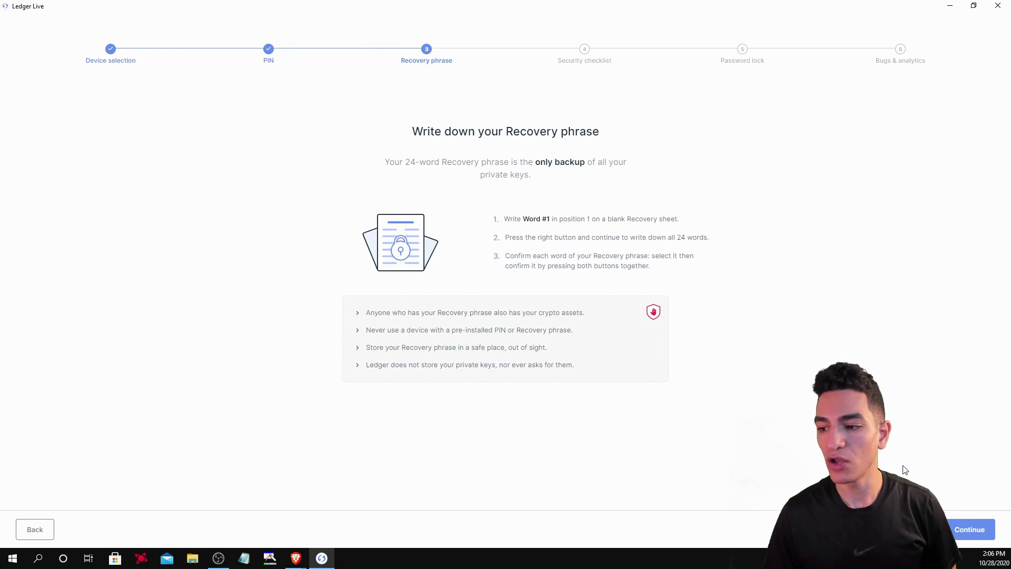
click(970, 534)
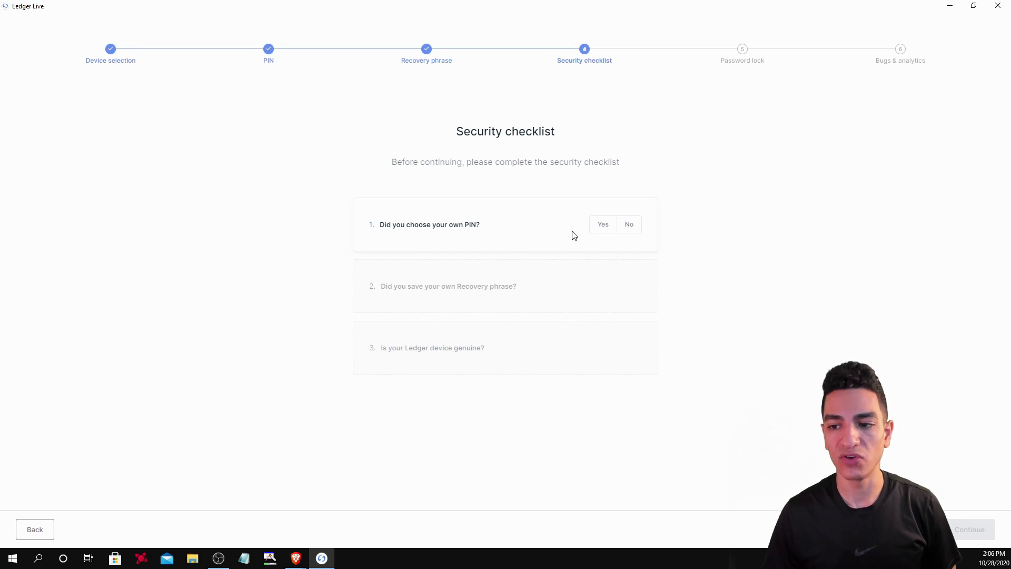
click(604, 227)
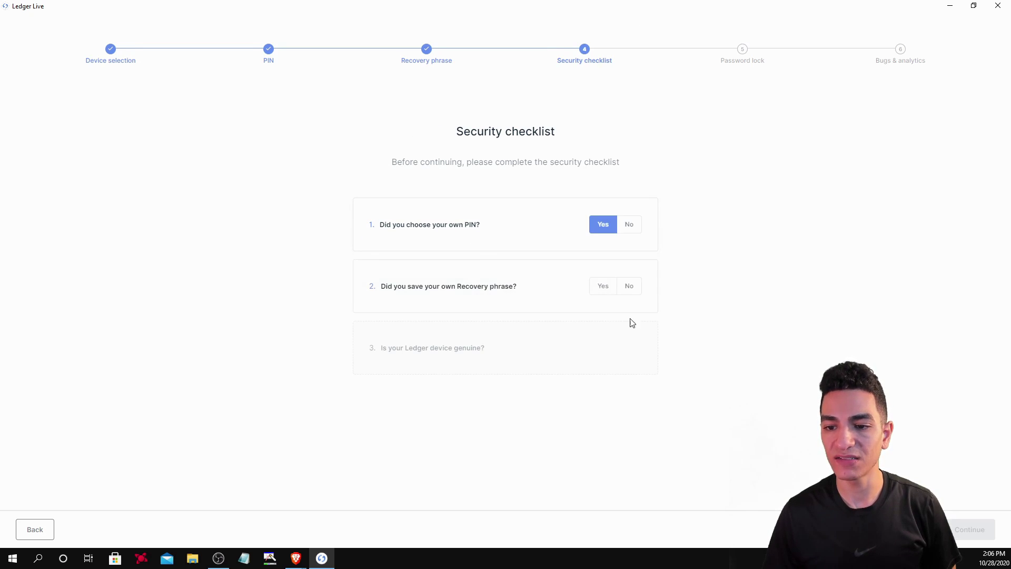
click(605, 291)
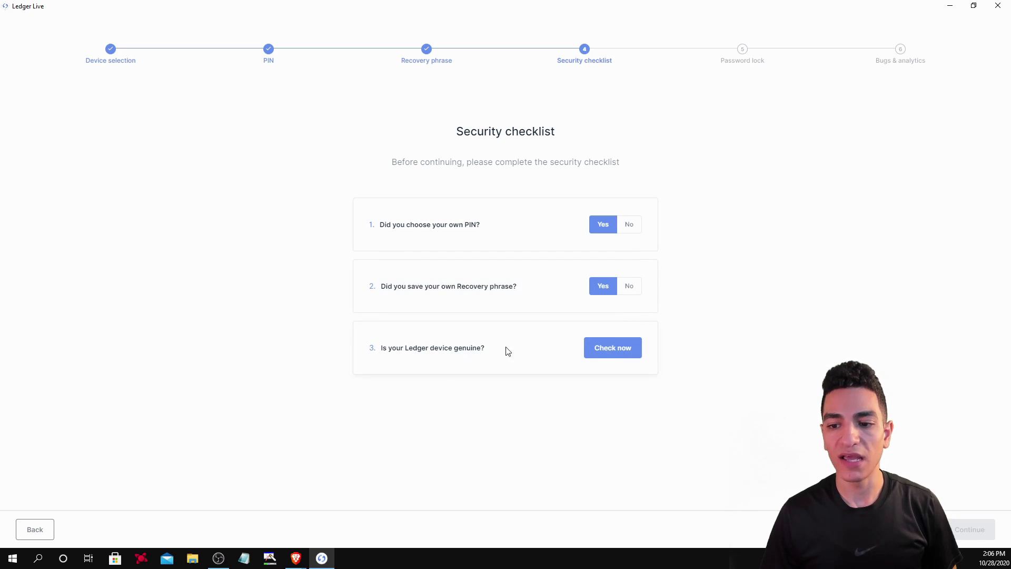
click(615, 349)
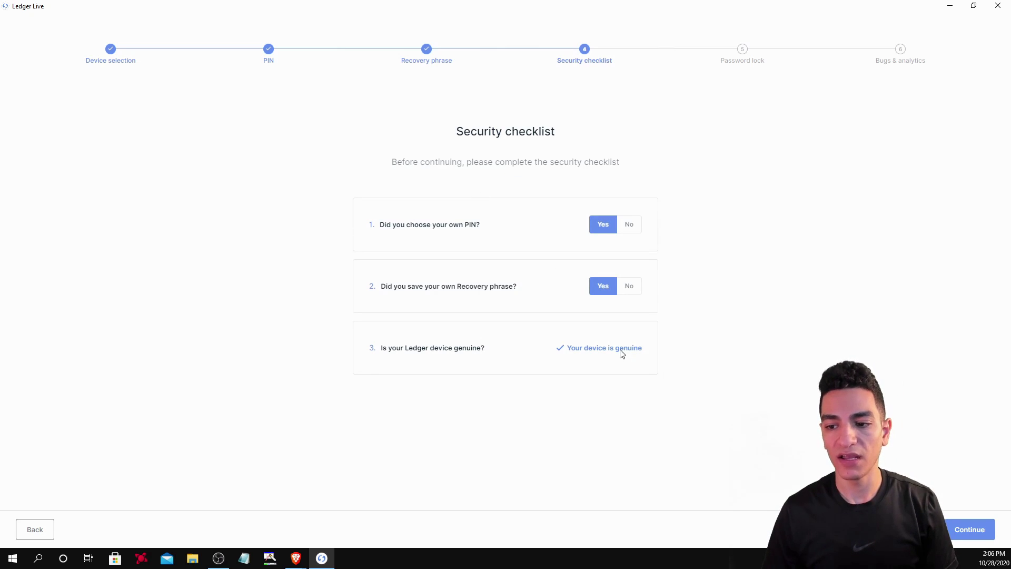
click(976, 537)
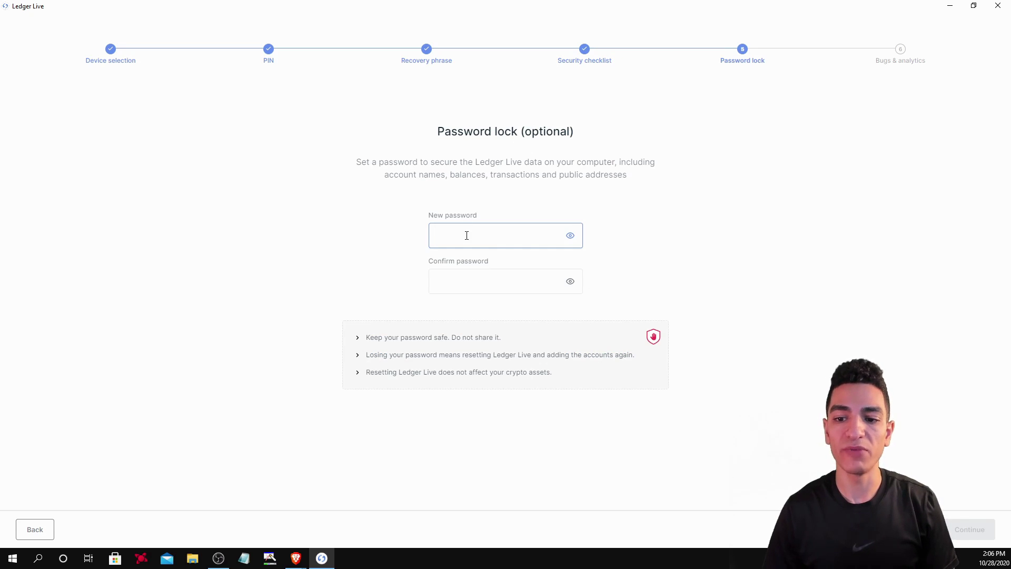
Set the optional password lock by entering and confirming a new password, and continue the setup.
text(***)
key(BackSpace)
key(BackSpace)
key(BackSpace)
text(************)
key(Tab)
text(*************)
click(972, 529)
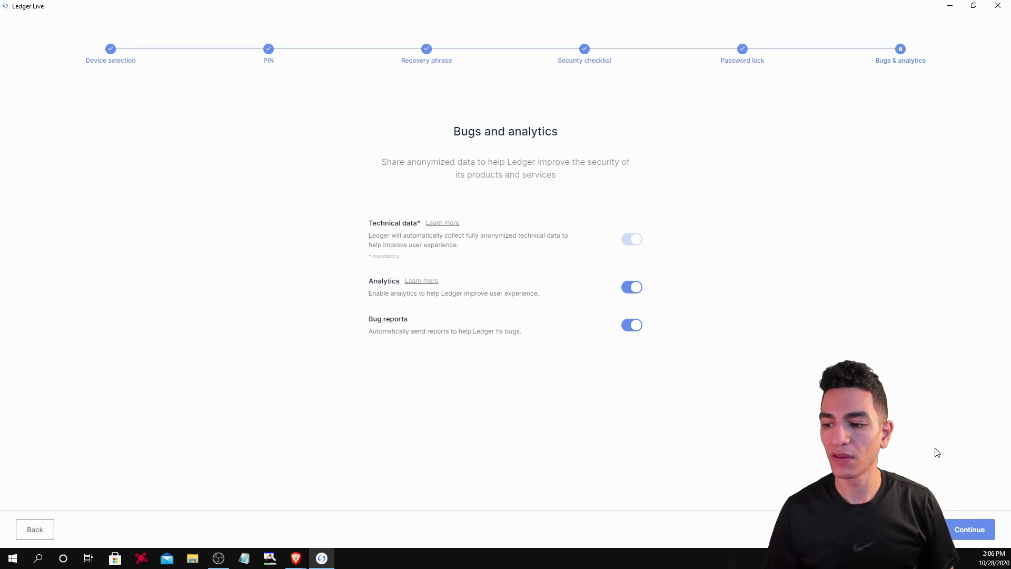
Finish onboarding with the default analytics and bug report settings, and accept the Terms of Use and Privacy Policy.
click(970, 529)
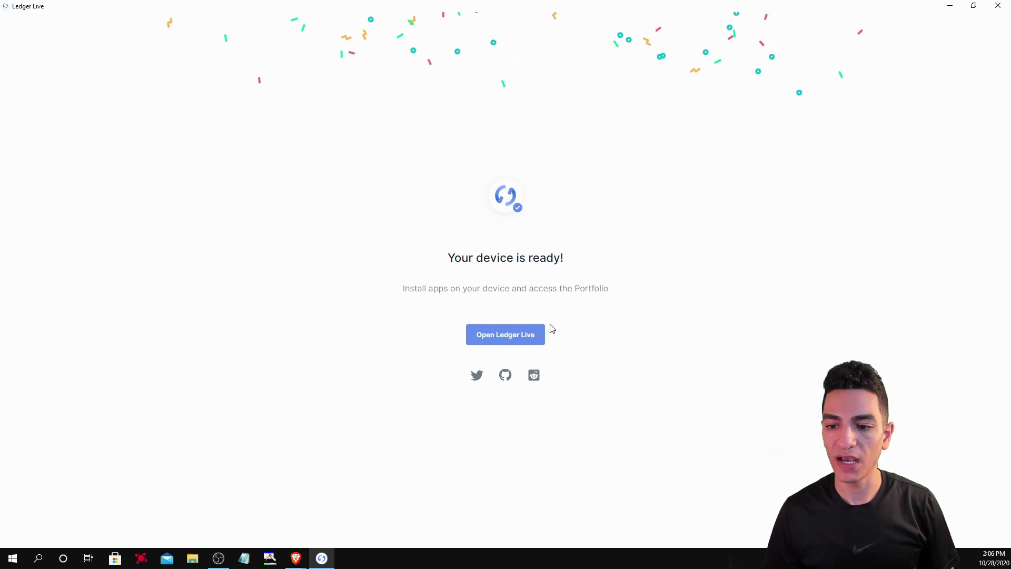
click(508, 334)
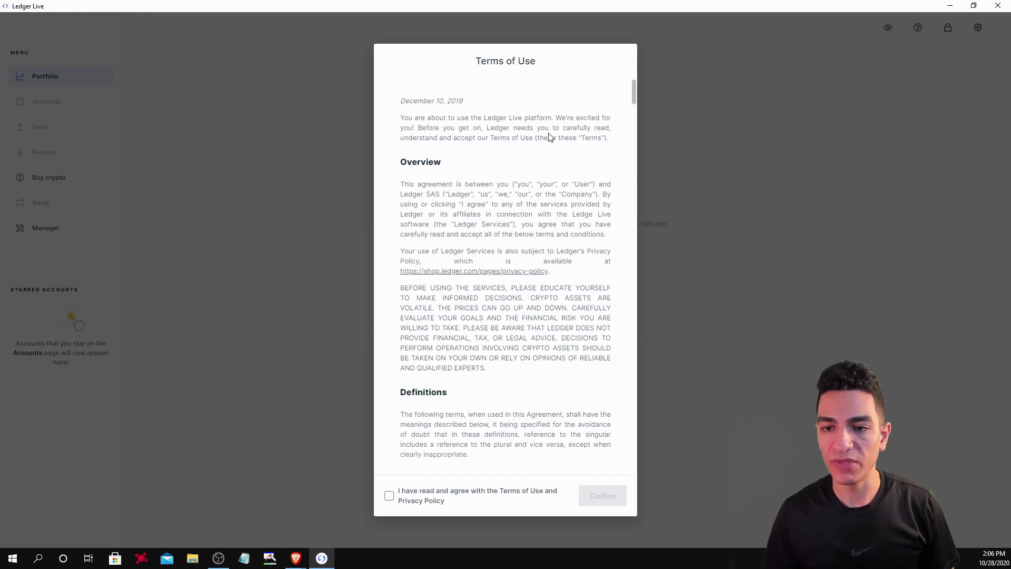
scroll(549, 138, down, 20)
scroll(493, 174, down, 20)
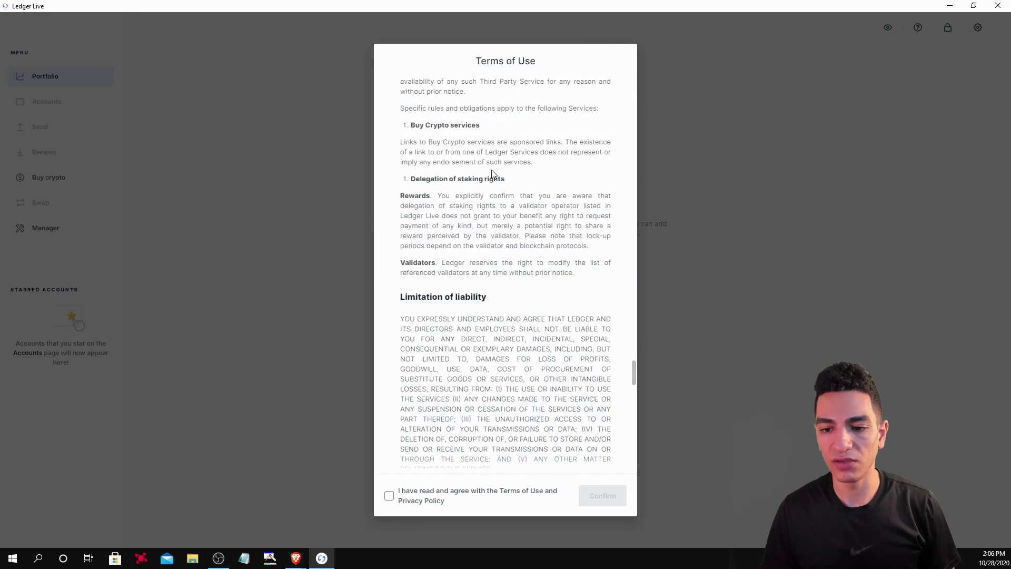
scroll(493, 174, down, 10)
scroll(493, 174, down, 4)
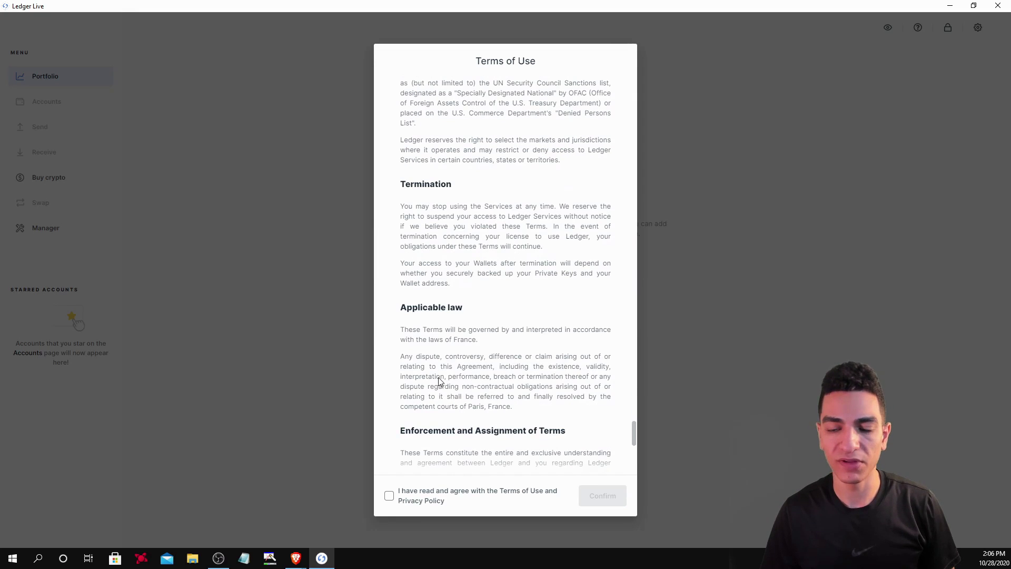
click(390, 496)
click(603, 494)
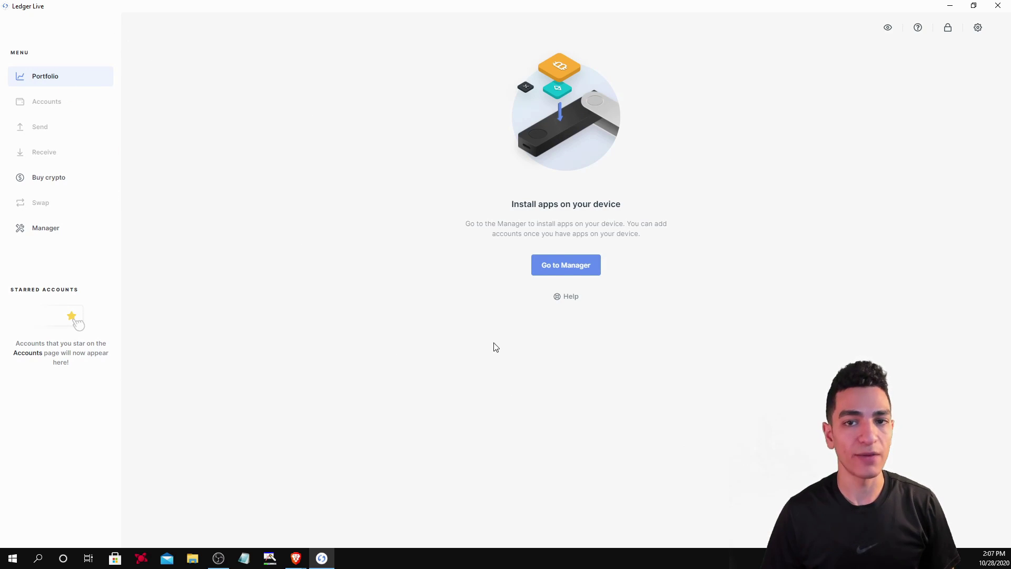
Open the Manager for the connected device and install the Bitcoin (BTC) app from the app catalog.
click(569, 271)
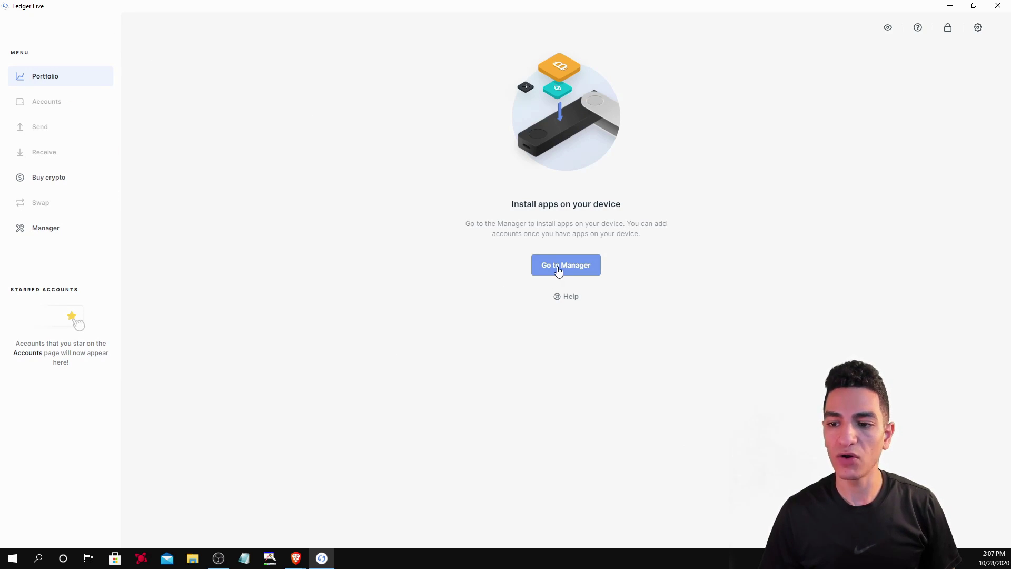
click(559, 270)
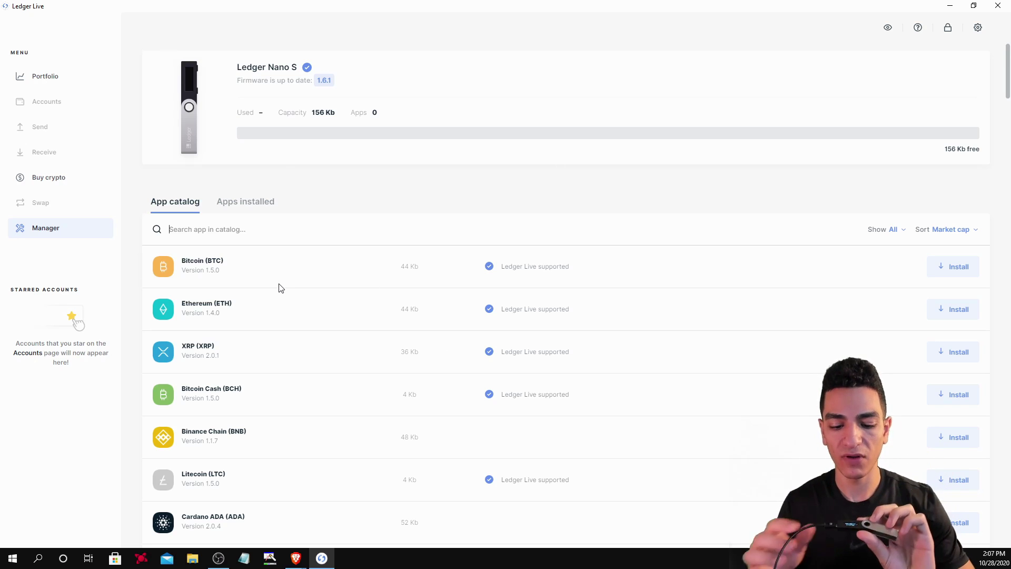
scroll(629, 299, down, 15)
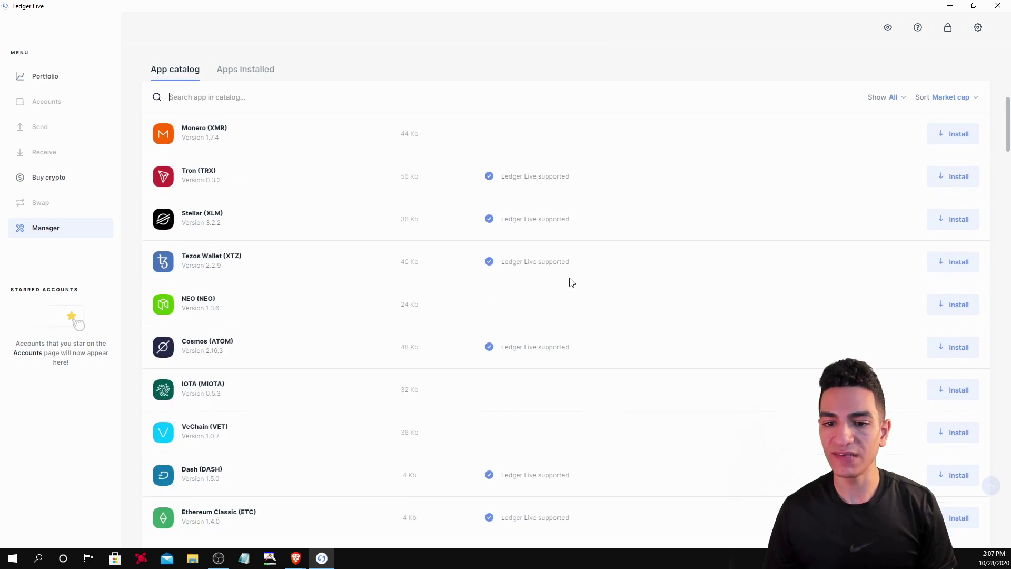
scroll(605, 377, up, 20)
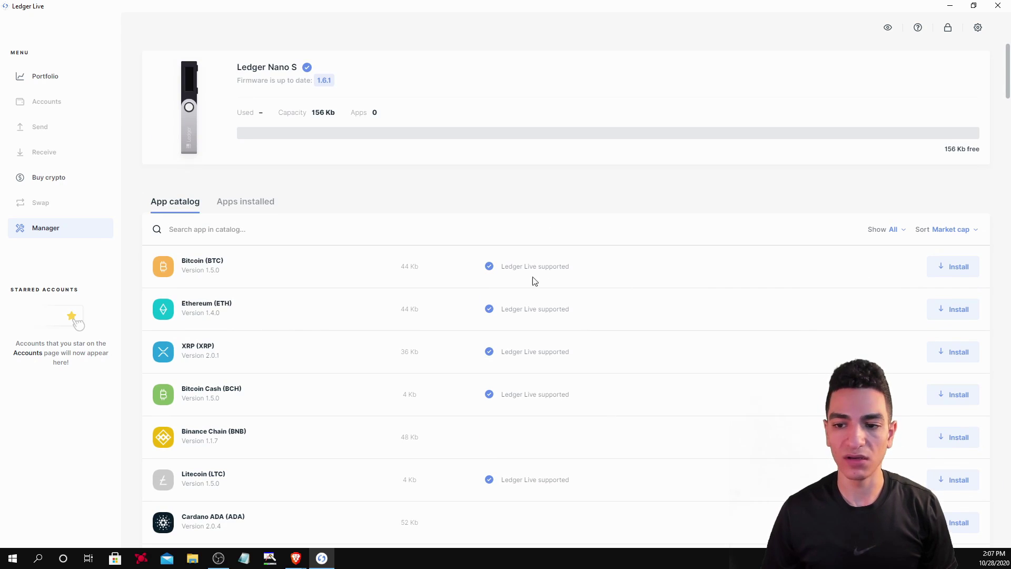
click(960, 273)
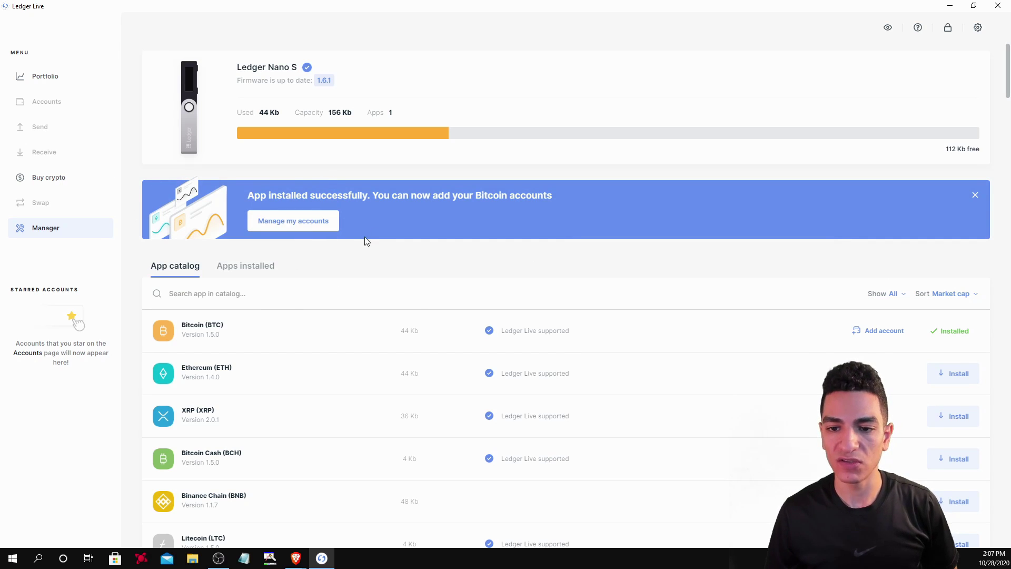
Add the Bitcoin 1 (native segwit) account for the Bitcoin (BTC) asset and close the confirmation.
click(290, 223)
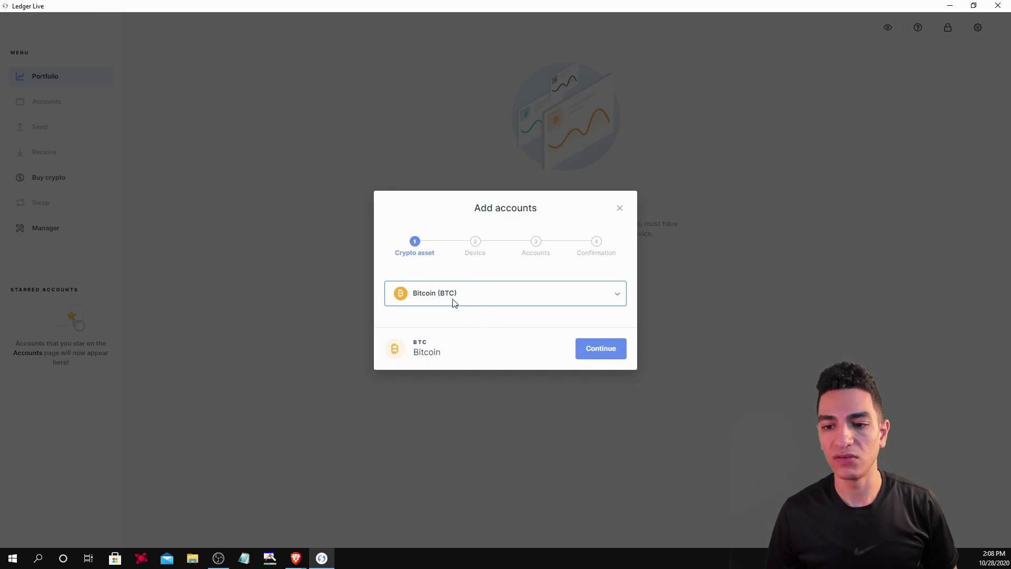
click(484, 297)
click(465, 321)
click(610, 350)
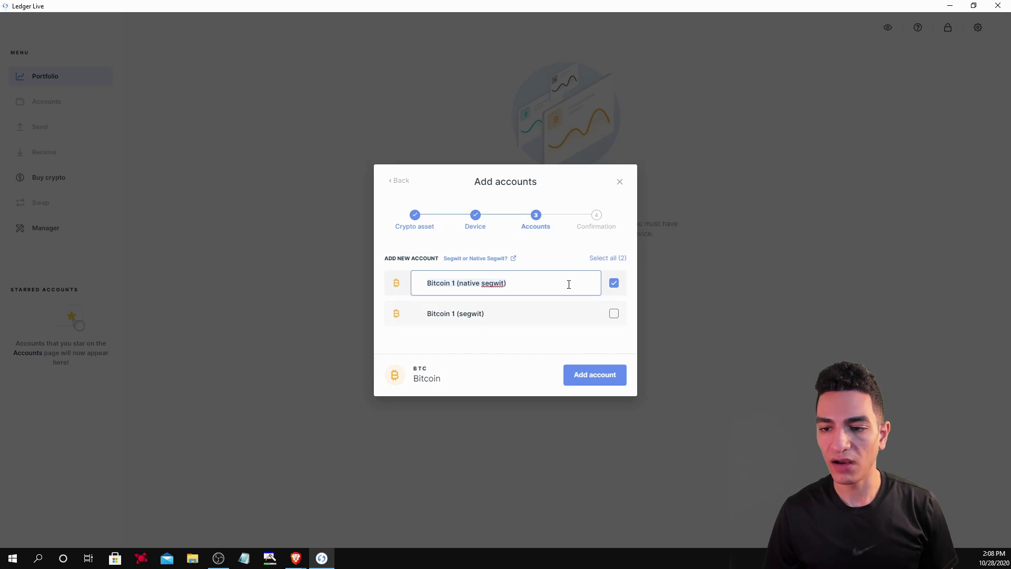
click(605, 383)
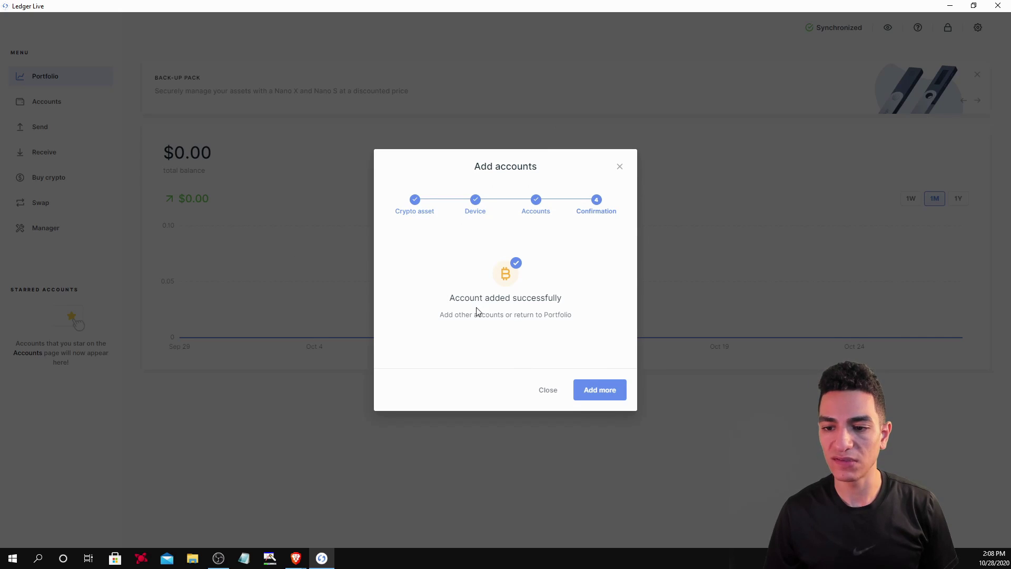
click(548, 391)
Add a second Bitcoin (BTC) account, Bitcoin 1 (segwit), from the accounts overview and close the confirmation.
click(46, 105)
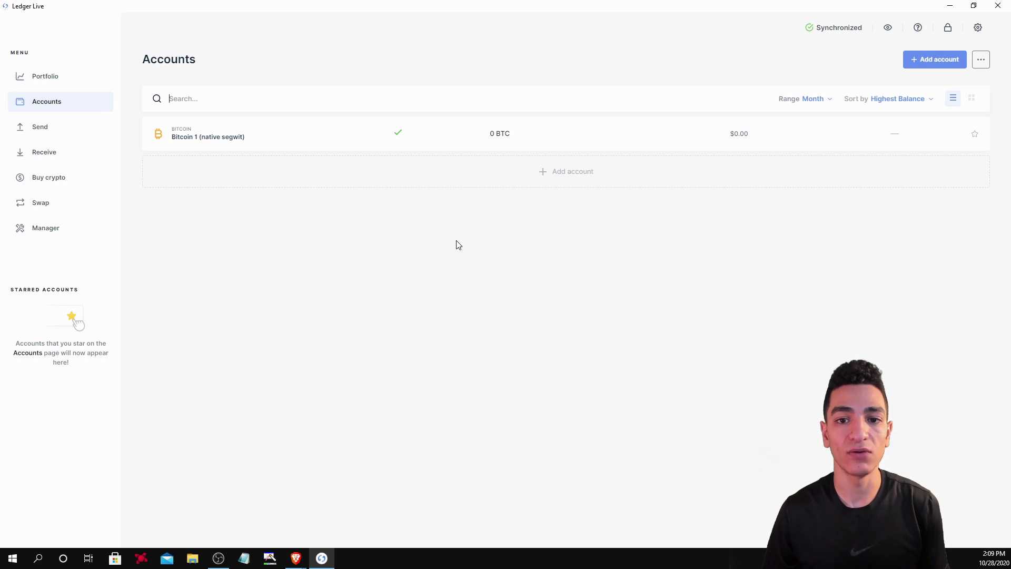
click(947, 66)
click(506, 300)
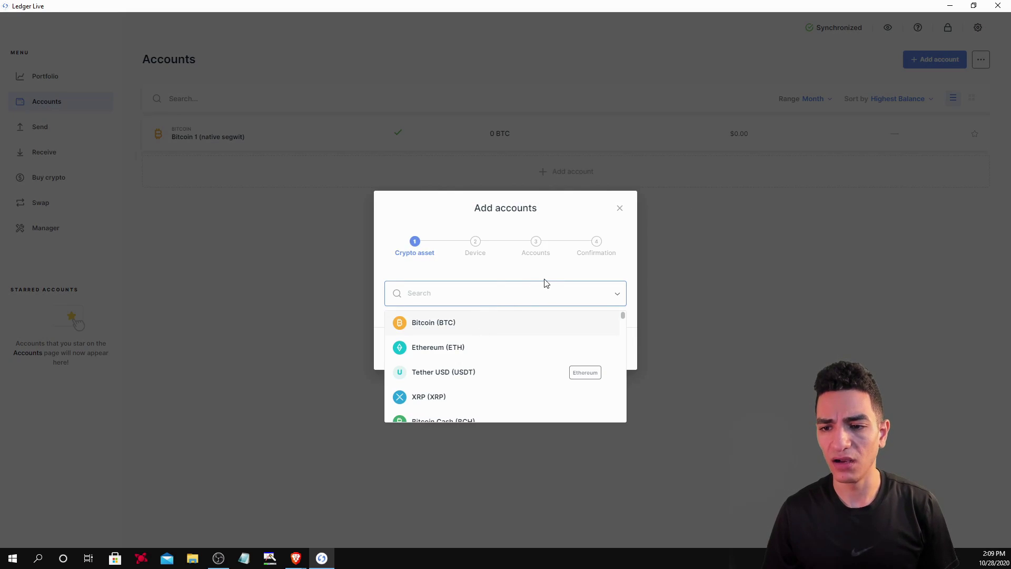
click(490, 330)
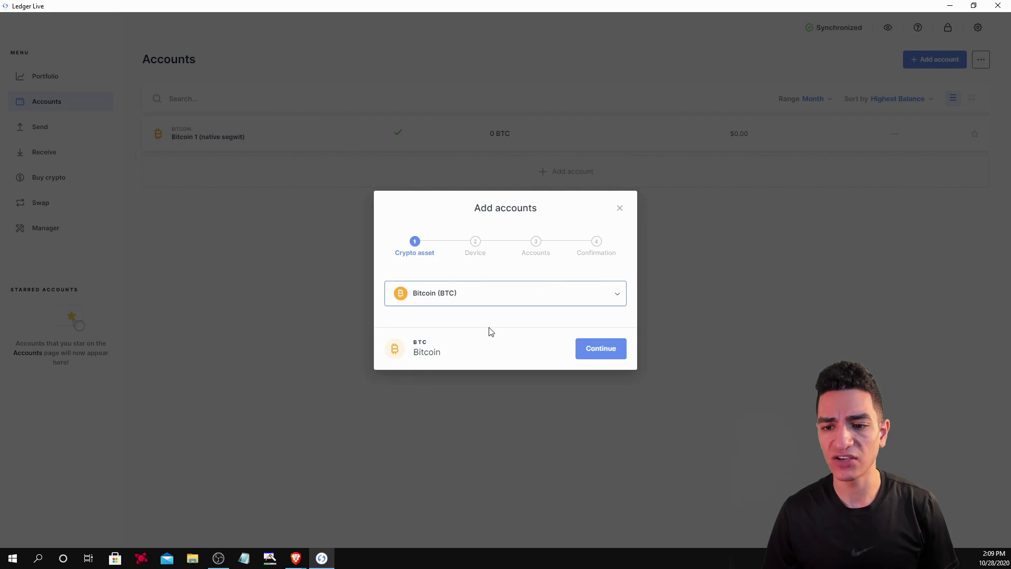
click(598, 352)
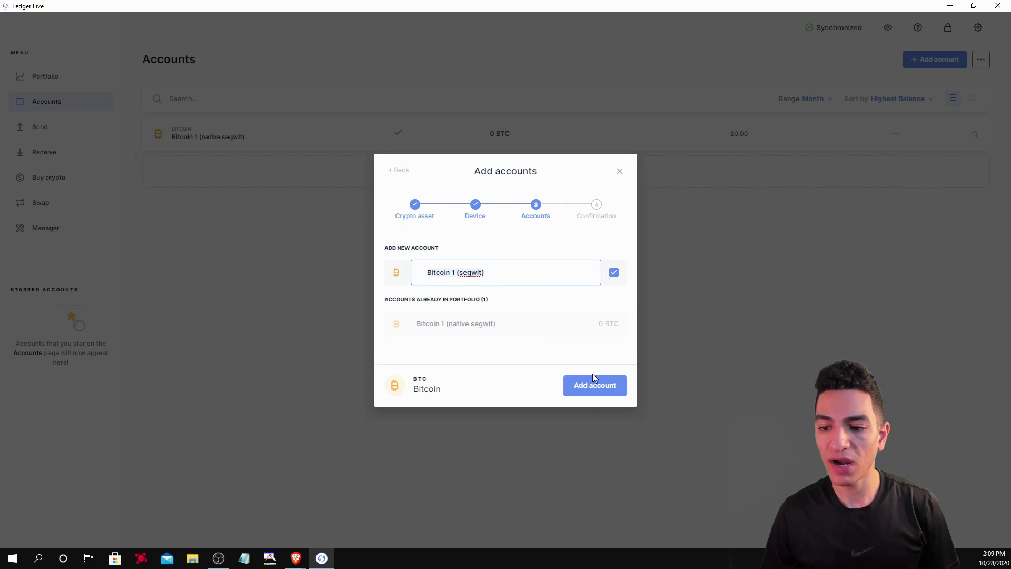
click(594, 384)
click(547, 390)
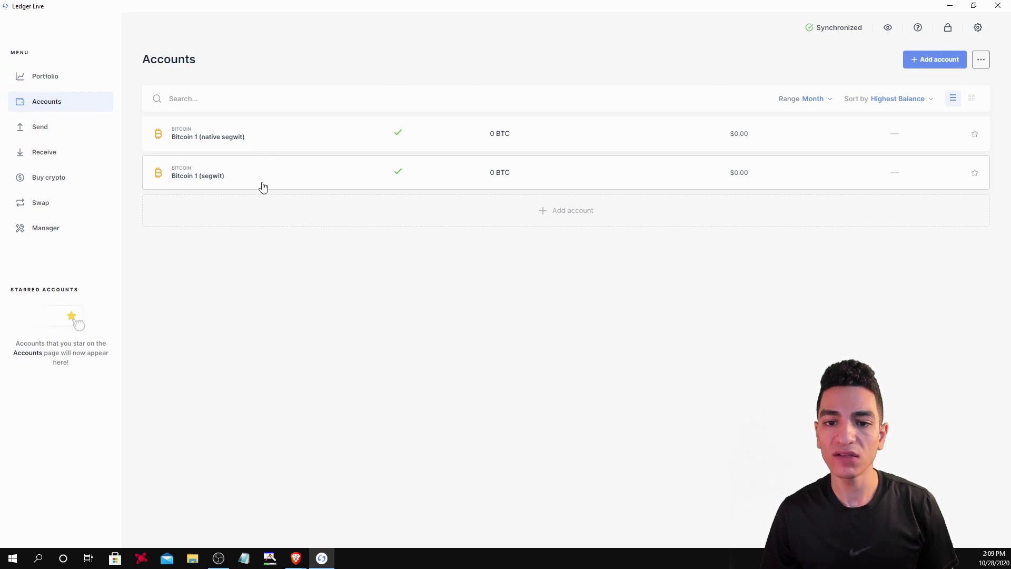
Generate a receive address for the Bitcoin 1 (native segwit) account, compare it with the one on the device, and finish.
click(262, 140)
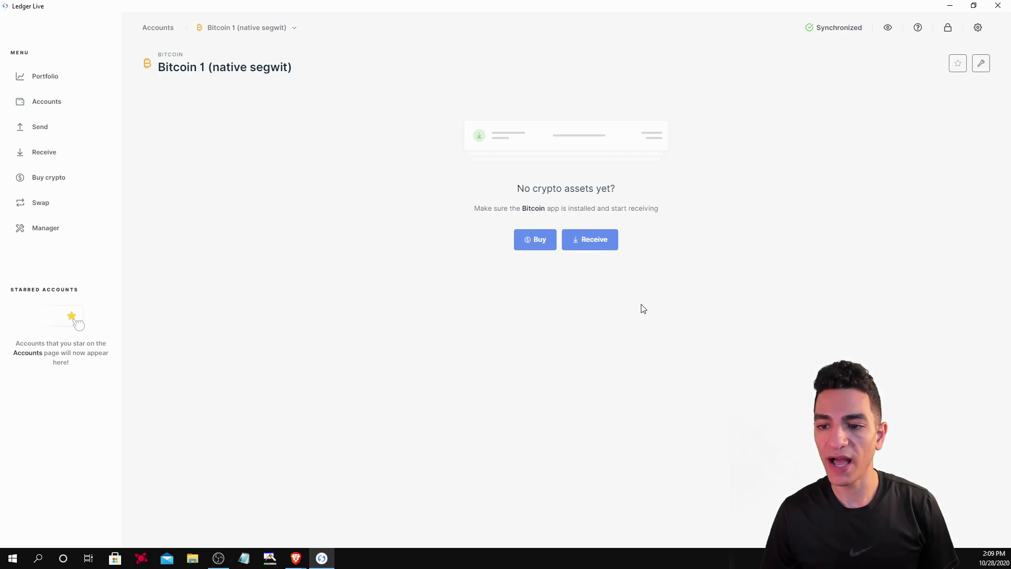
click(603, 243)
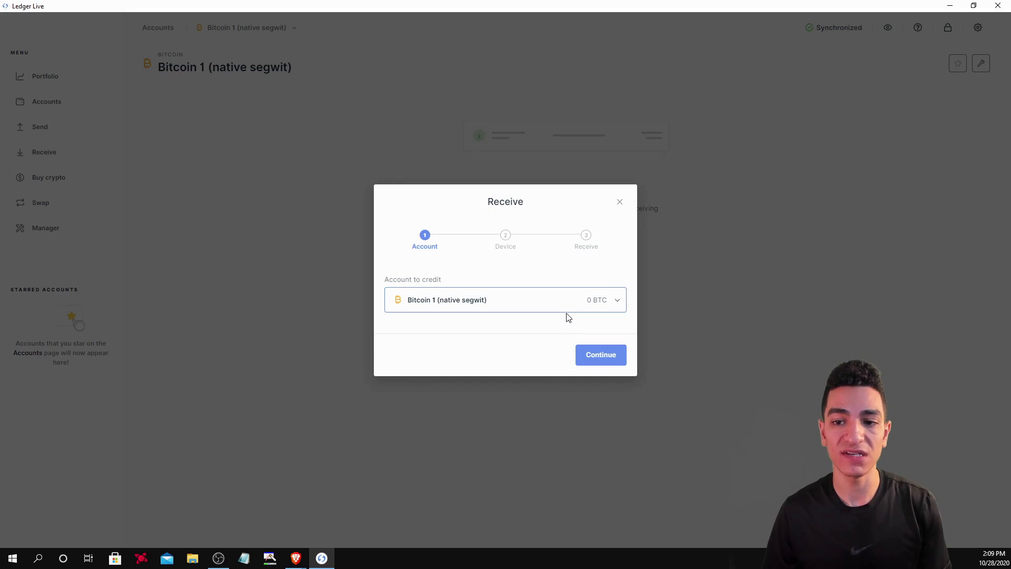
click(600, 353)
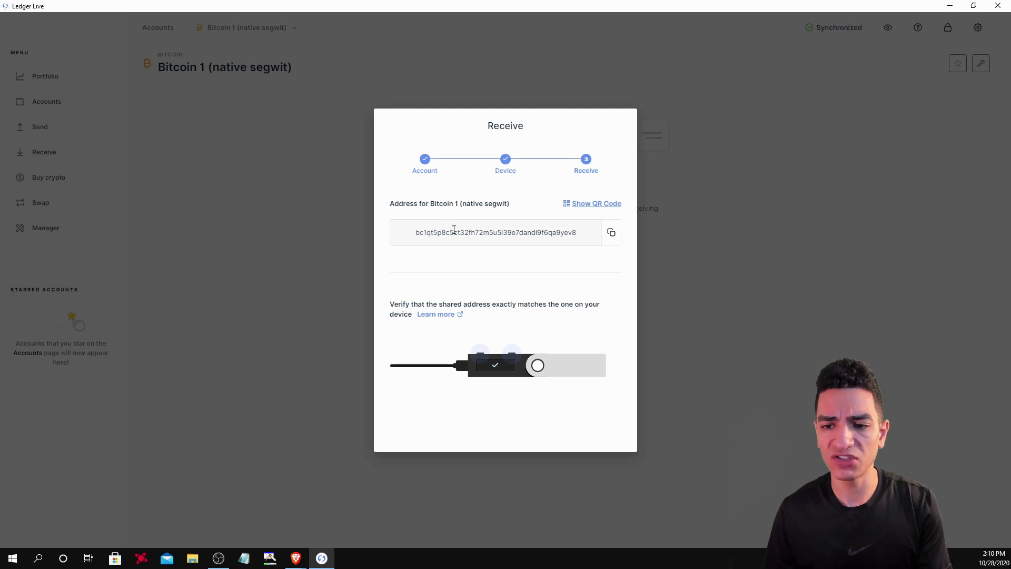
drag(409, 238, 582, 241)
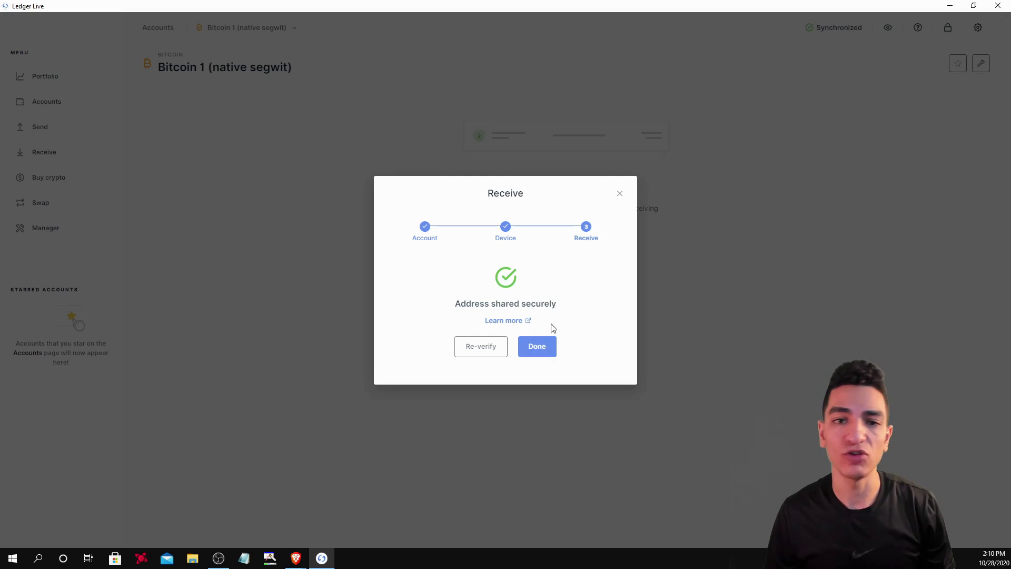
click(542, 348)
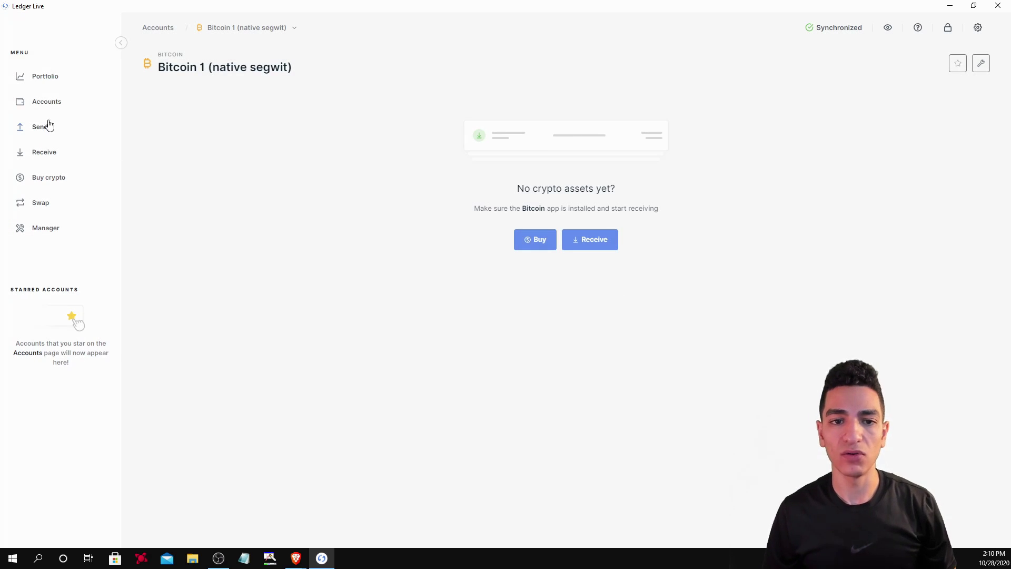
Review the portfolio balance chart over the one-week, one-year and one-month ranges.
click(57, 79)
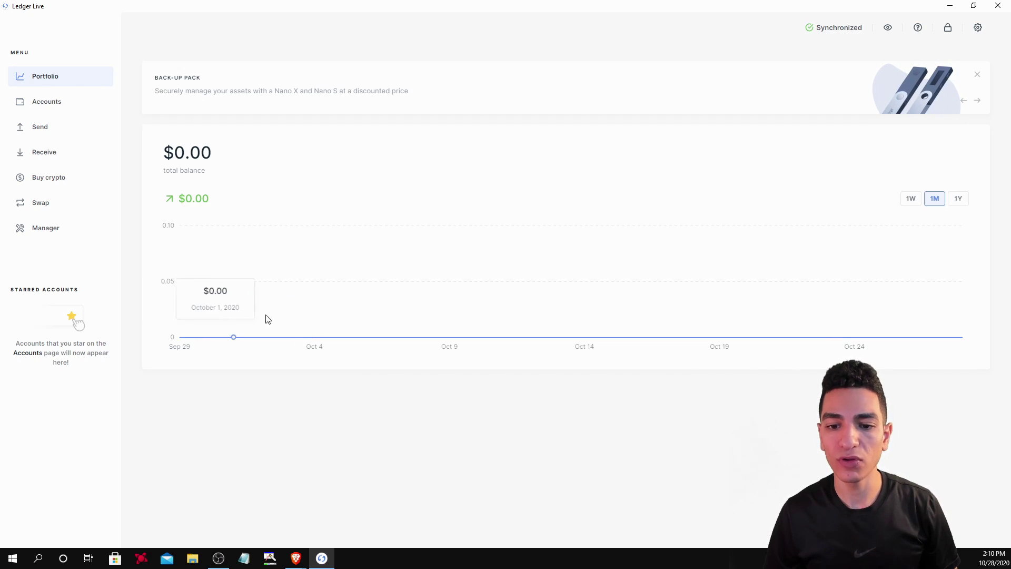
click(910, 201)
click(958, 200)
click(934, 201)
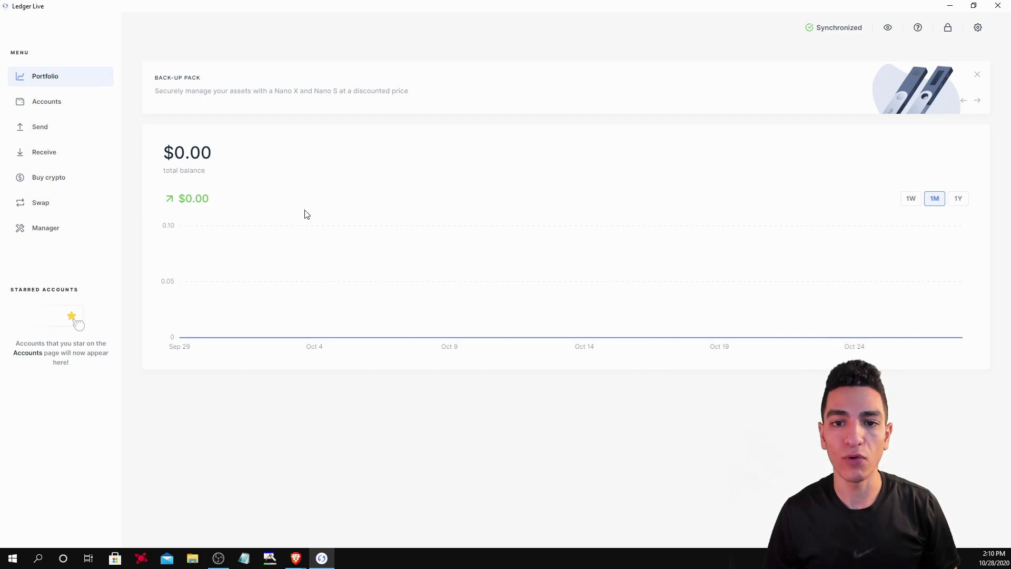
Browse the crypto assets offered for a new account, and close the dialog without adding one.
click(47, 101)
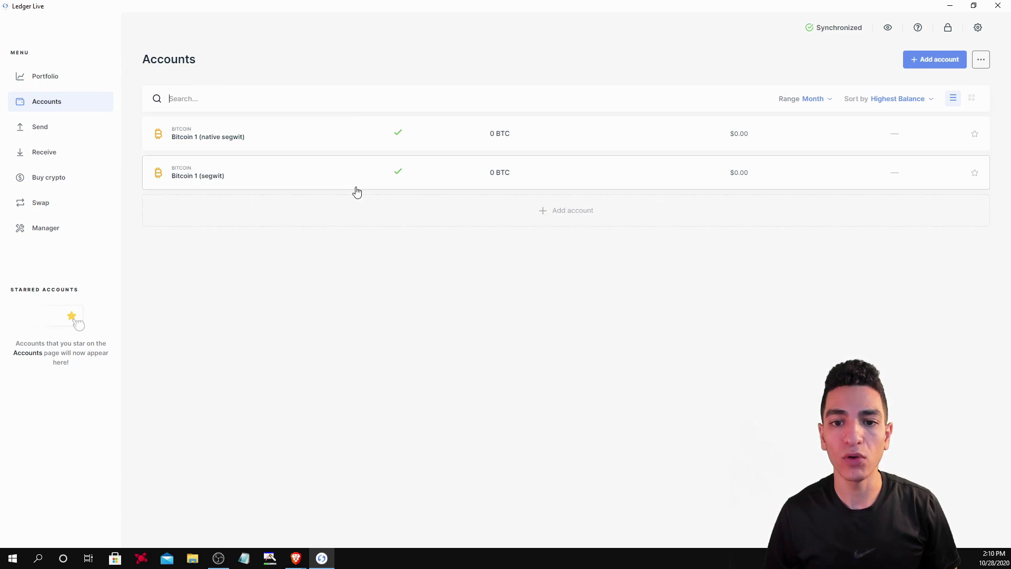
click(591, 212)
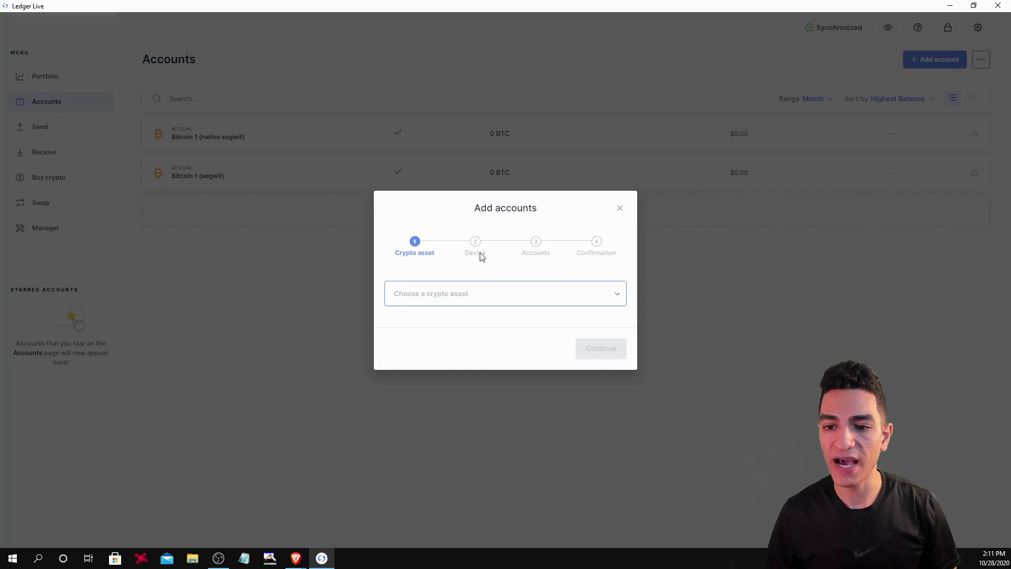
click(466, 299)
scroll(490, 357, down, 15)
scroll(491, 358, down, 15)
scroll(491, 359, down, 5)
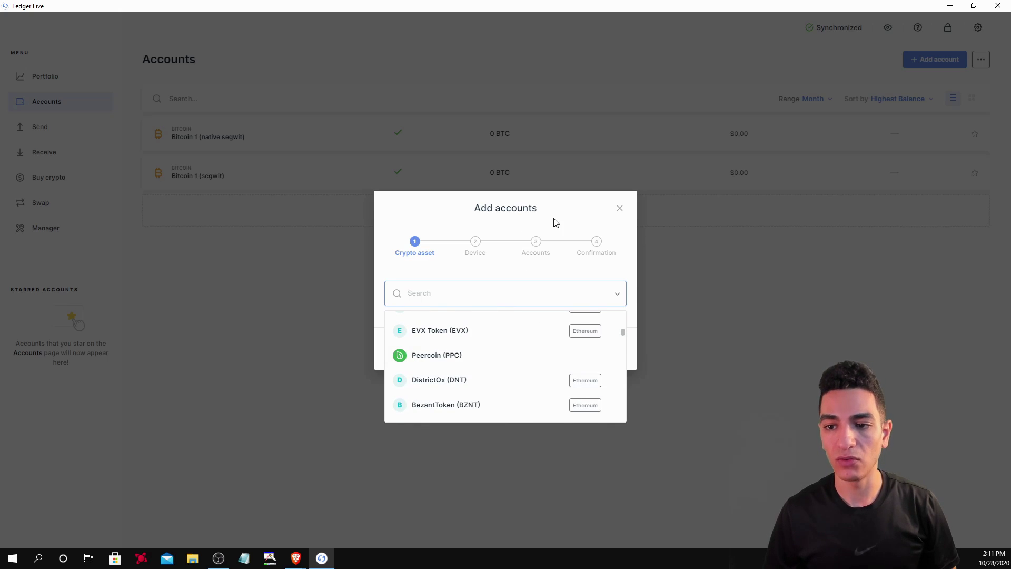
click(585, 217)
click(620, 208)
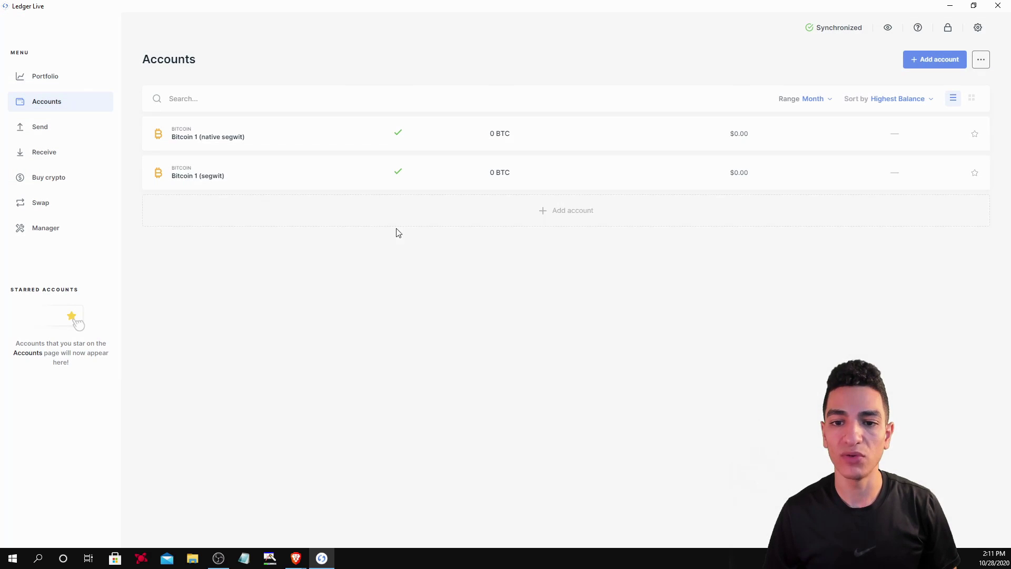
Look over the Send and Receive forms and the pages of both Bitcoin accounts without starting a transaction.
click(62, 133)
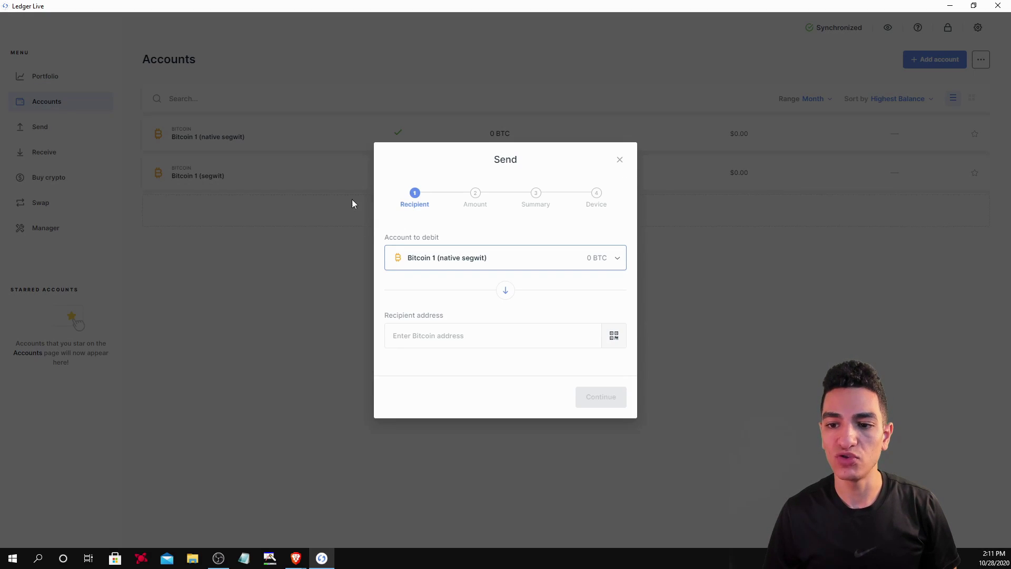
click(620, 160)
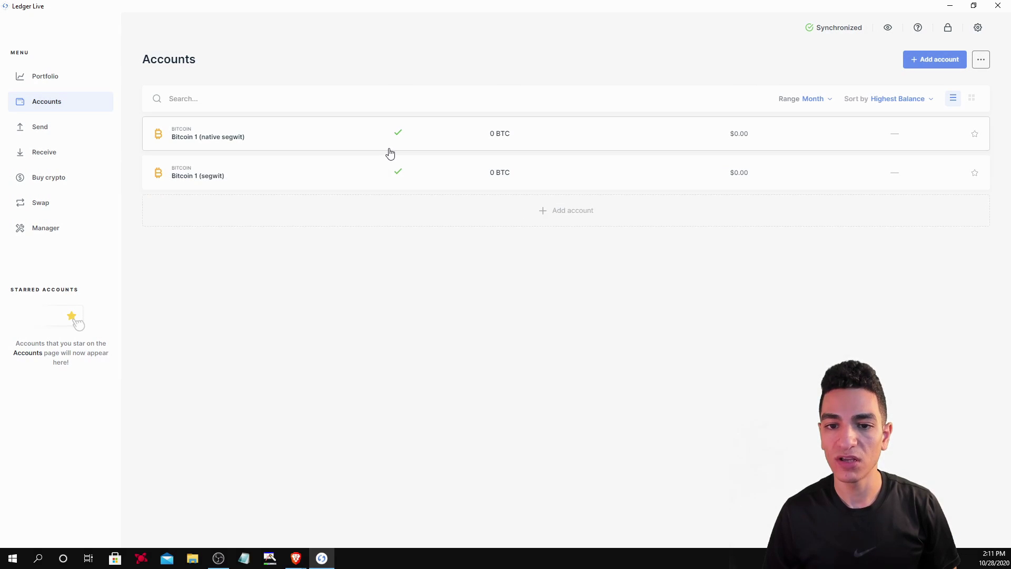
click(270, 138)
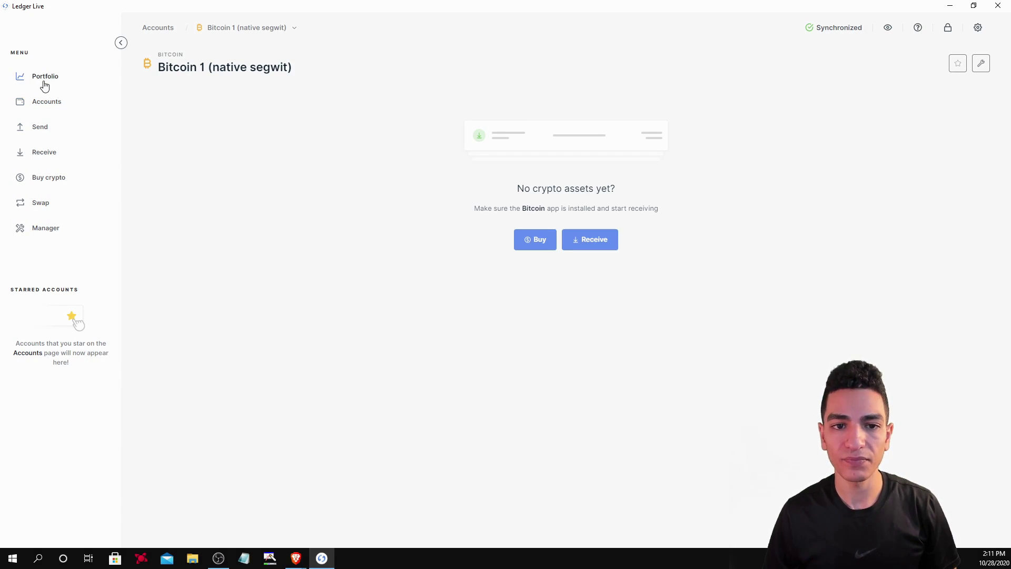
click(121, 45)
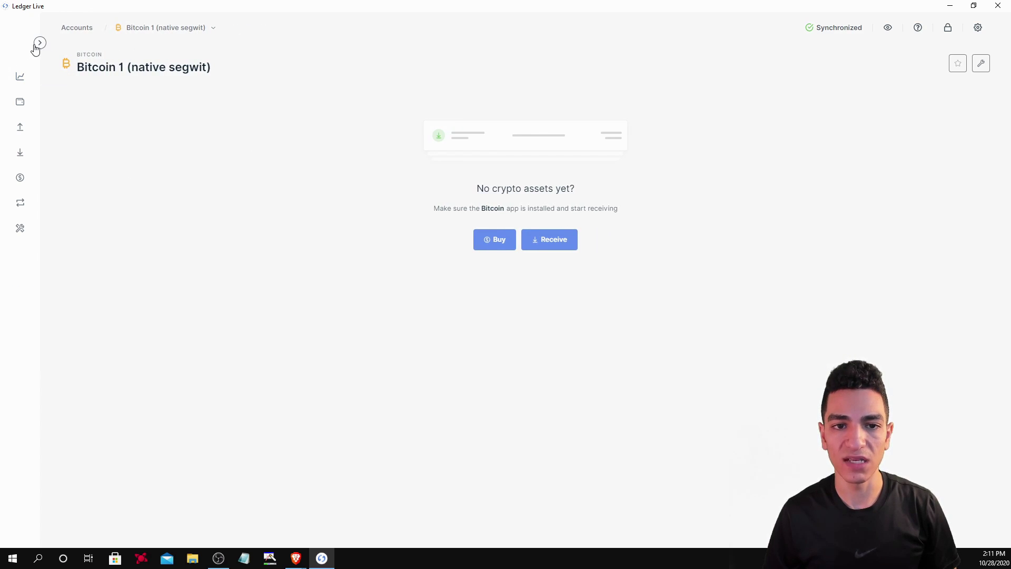
click(39, 103)
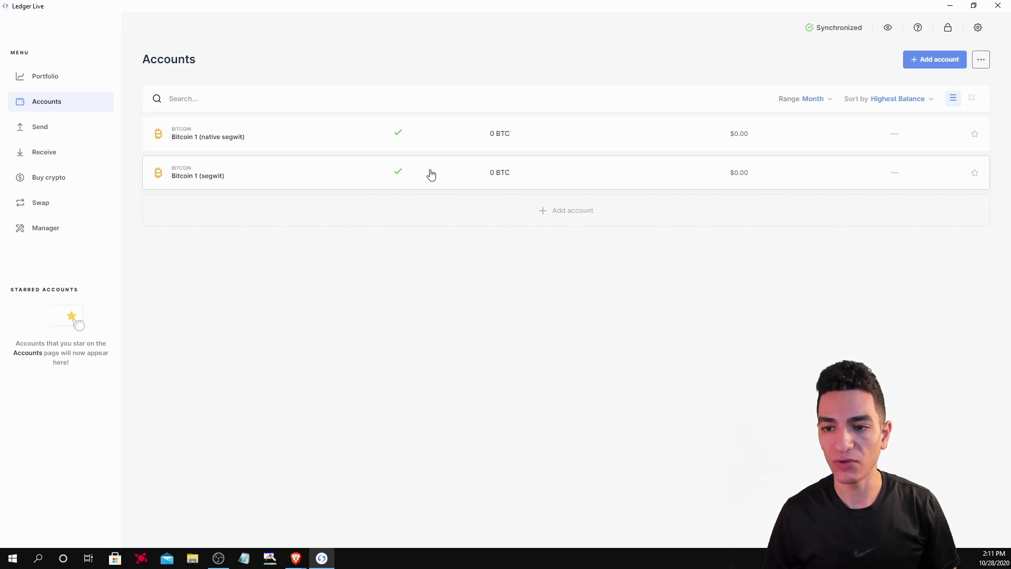
click(462, 179)
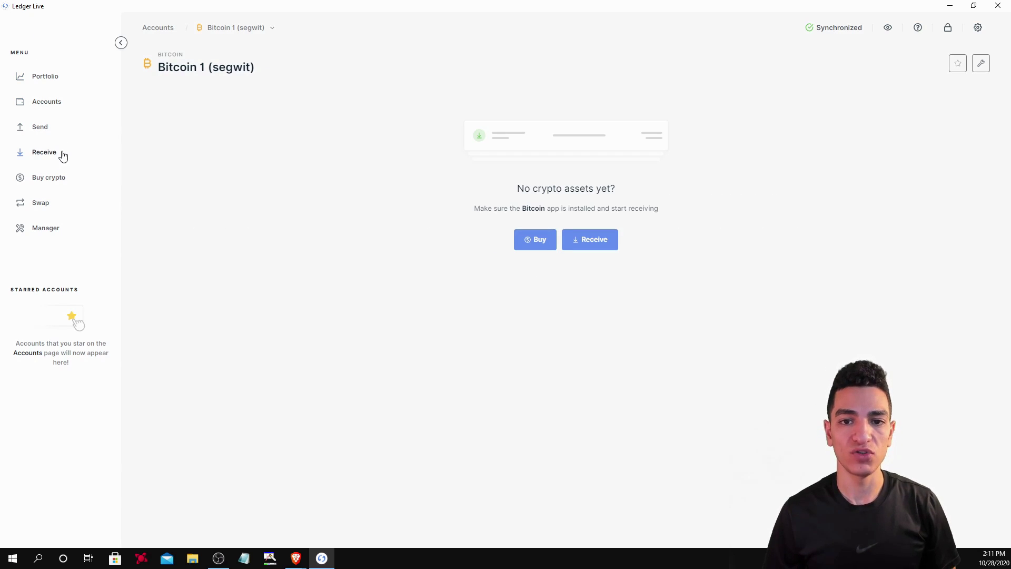
click(55, 77)
click(56, 104)
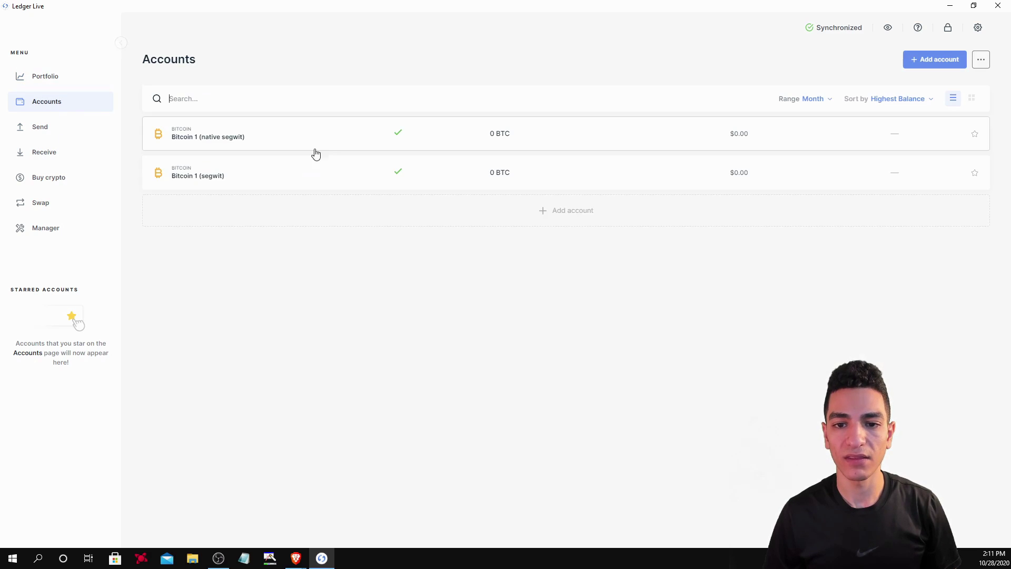
click(62, 158)
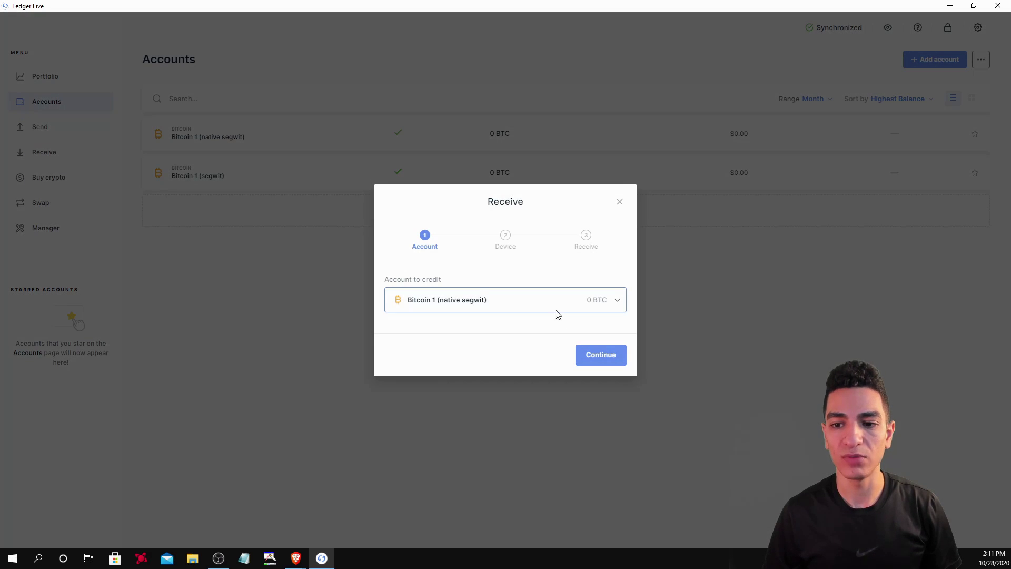
click(620, 204)
Examine the assets offered for buying crypto through the partner, and the Swap introduction page.
click(54, 177)
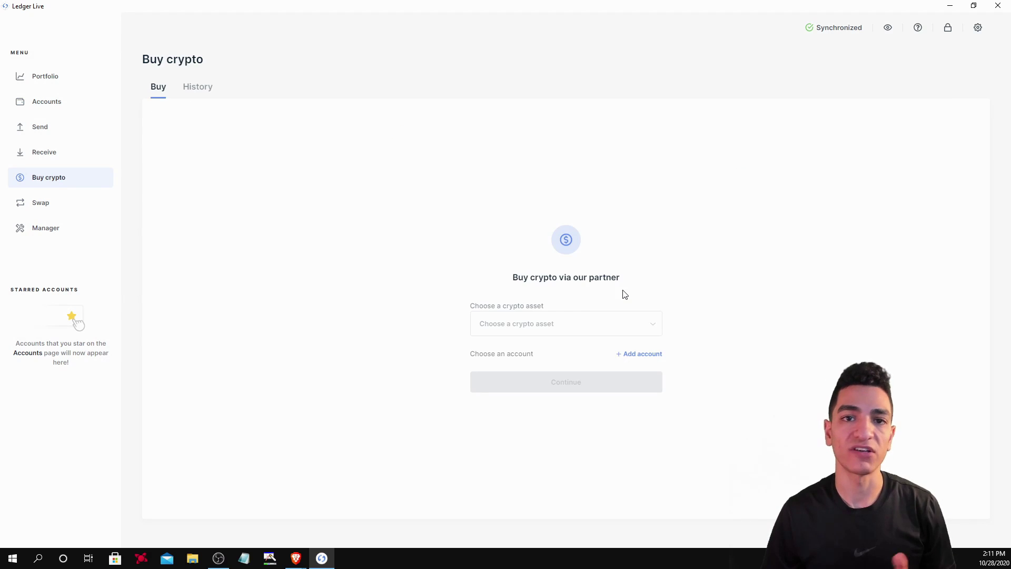
click(563, 328)
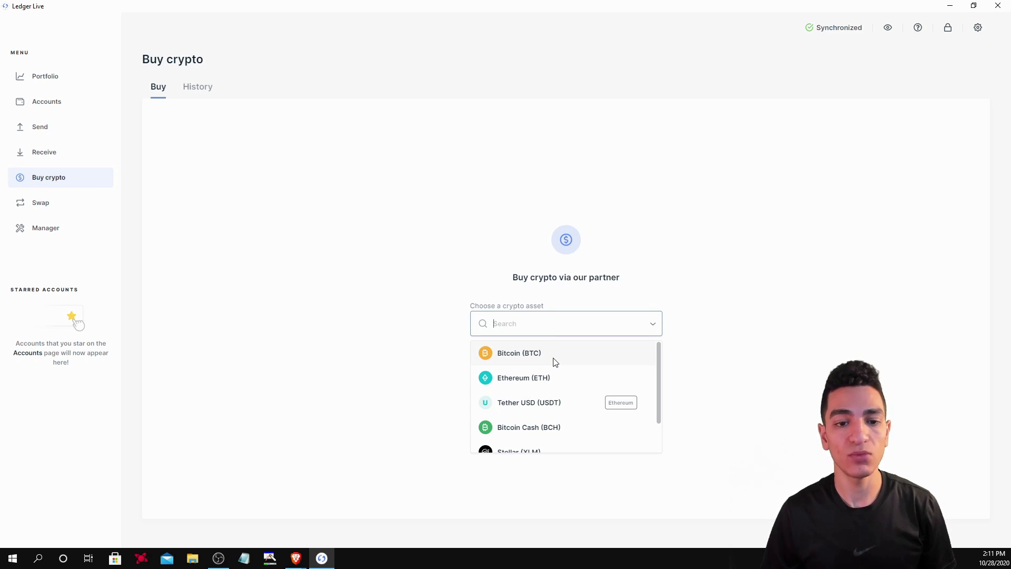
click(375, 273)
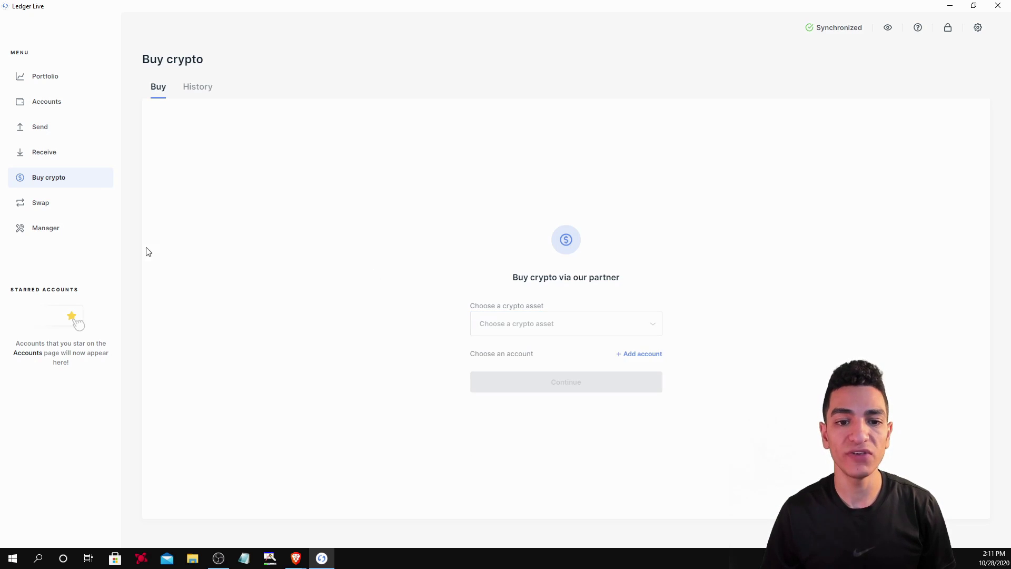
click(67, 216)
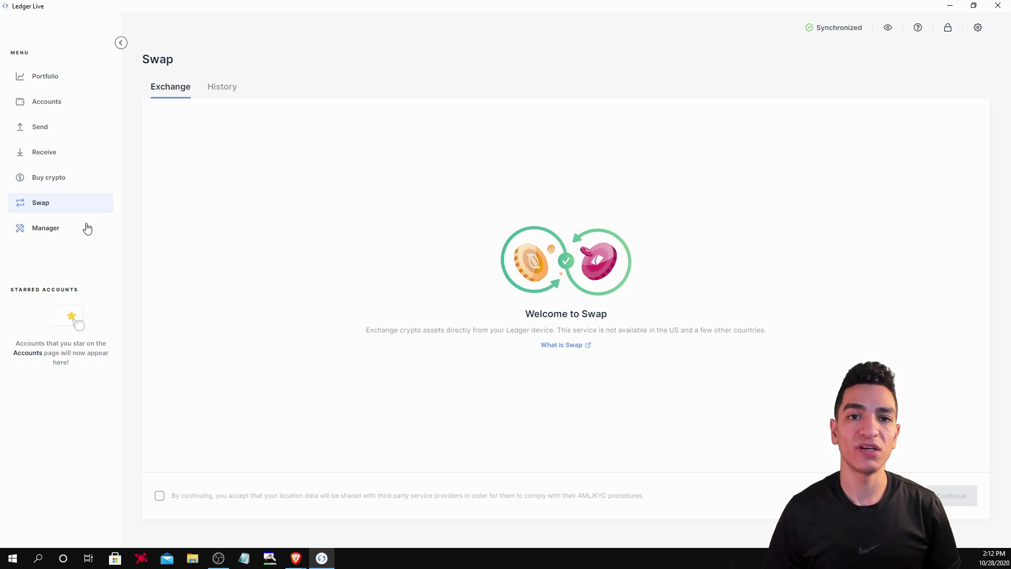
Install the Ethereum (ETH) and XRP (XRP) apps on the Ledger Nano S from the Manager's app catalog.
click(45, 228)
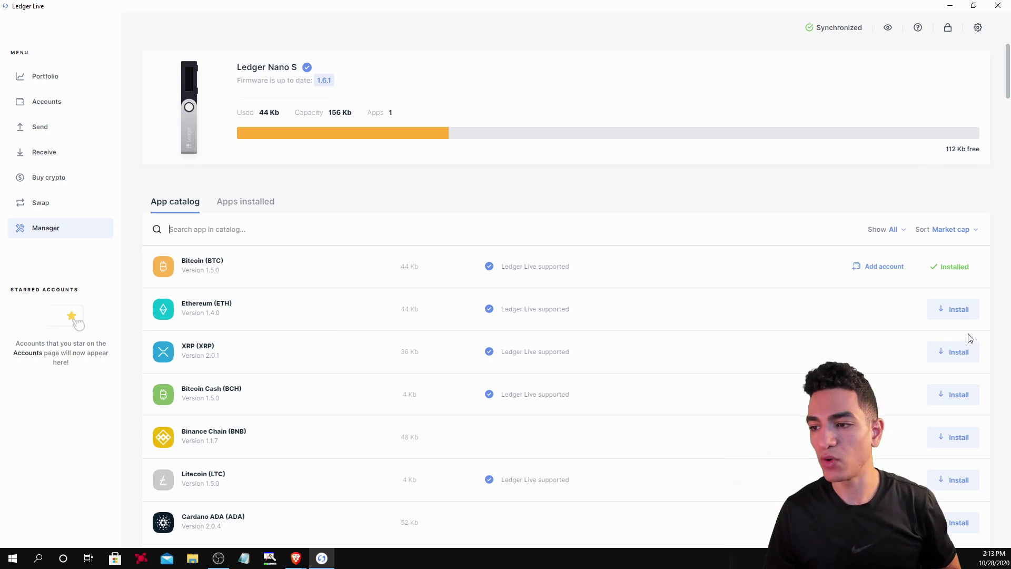
click(959, 314)
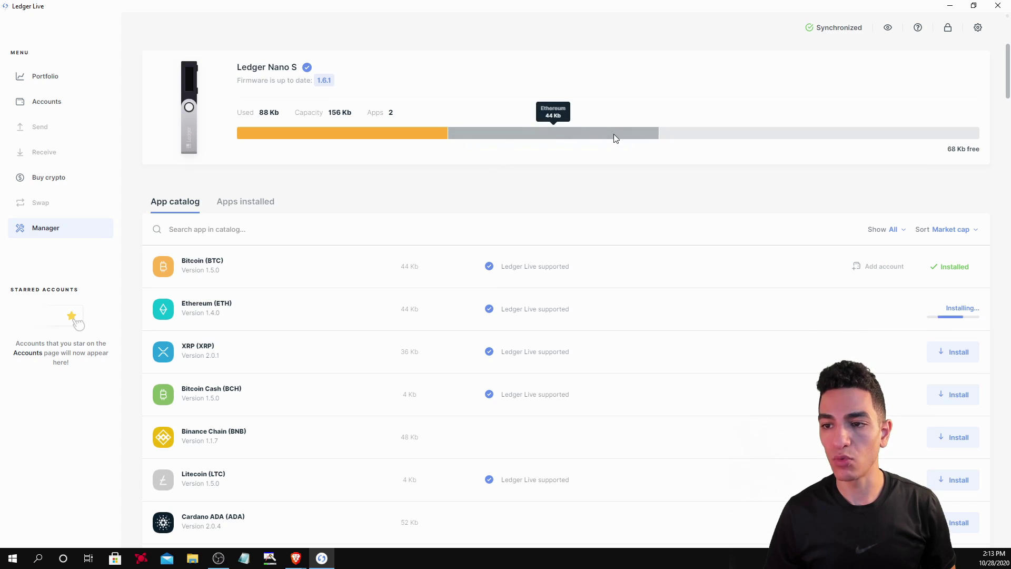
click(952, 353)
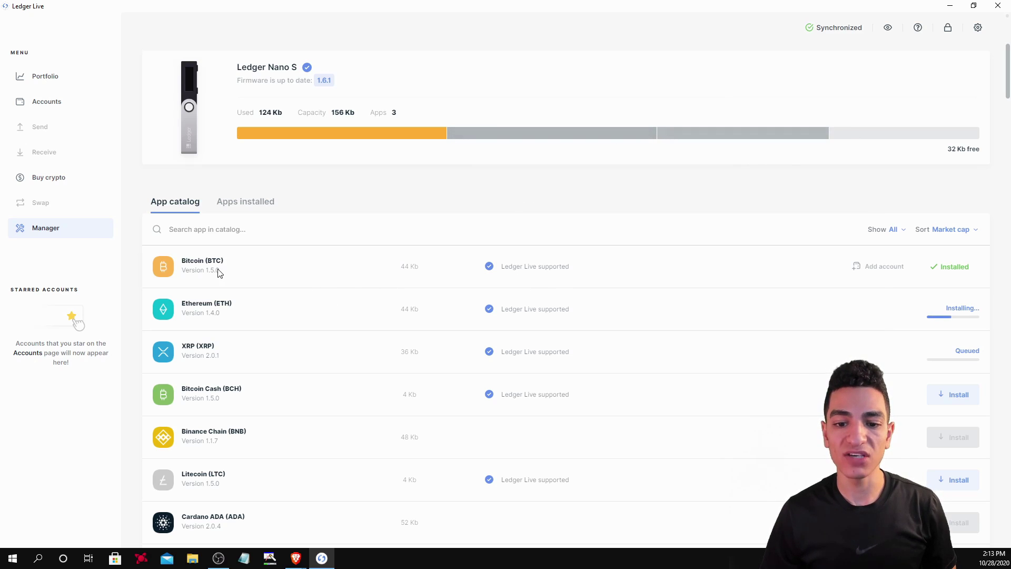
scroll(246, 411, down, 1)
scroll(377, 386, up, 1)
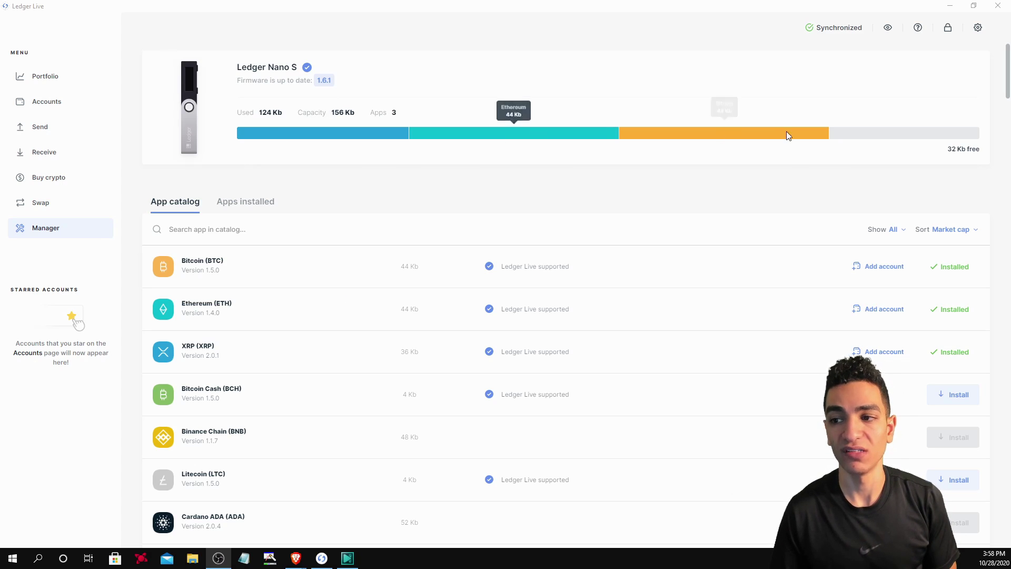
mouse_move(324, 142)
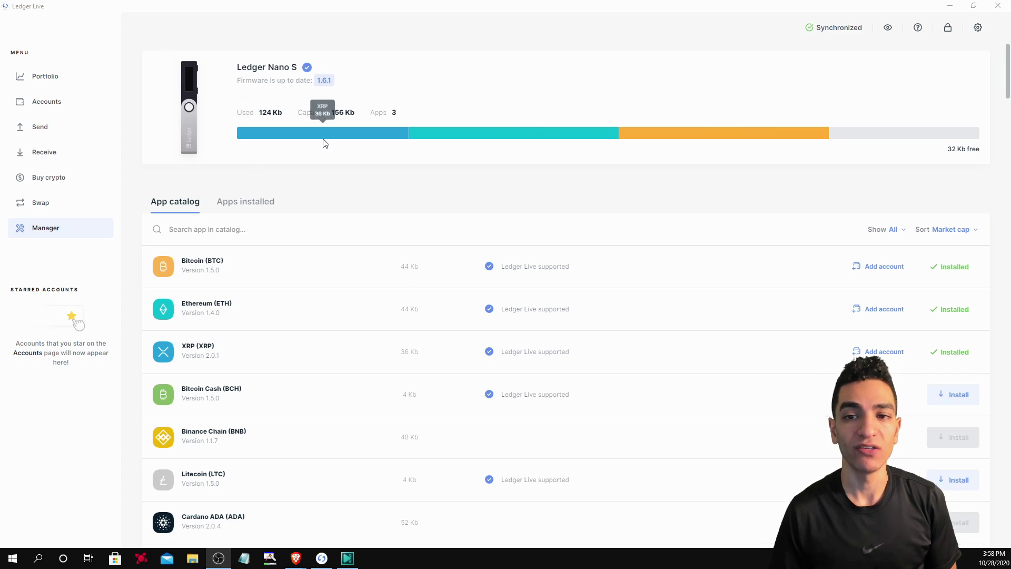